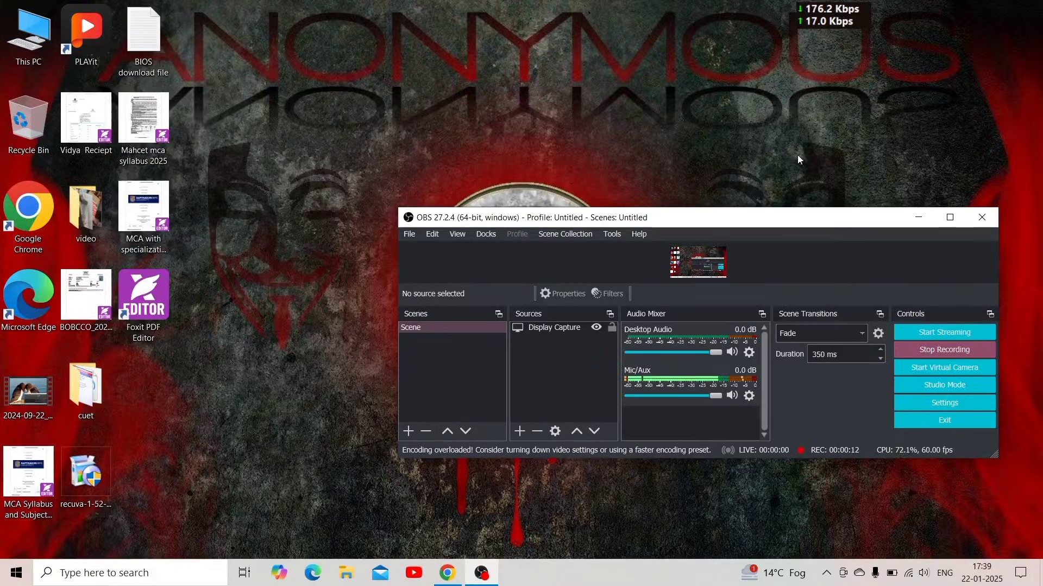
Minimize the OBS Studio window so recording continues behind the desktop.
{"action": "left_click", "coordinate": [916, 219]}
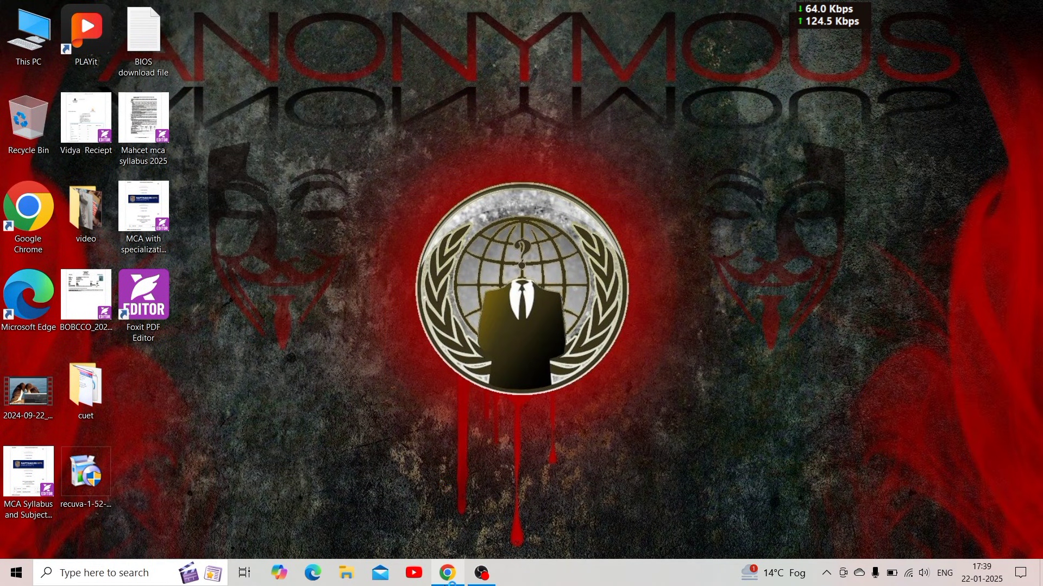
Restore Chrome and reach the candidate login page from exams.ntaonline.in/CUET-PG's welcome announcement.
{"action": "left_click", "coordinate": [447, 573]}
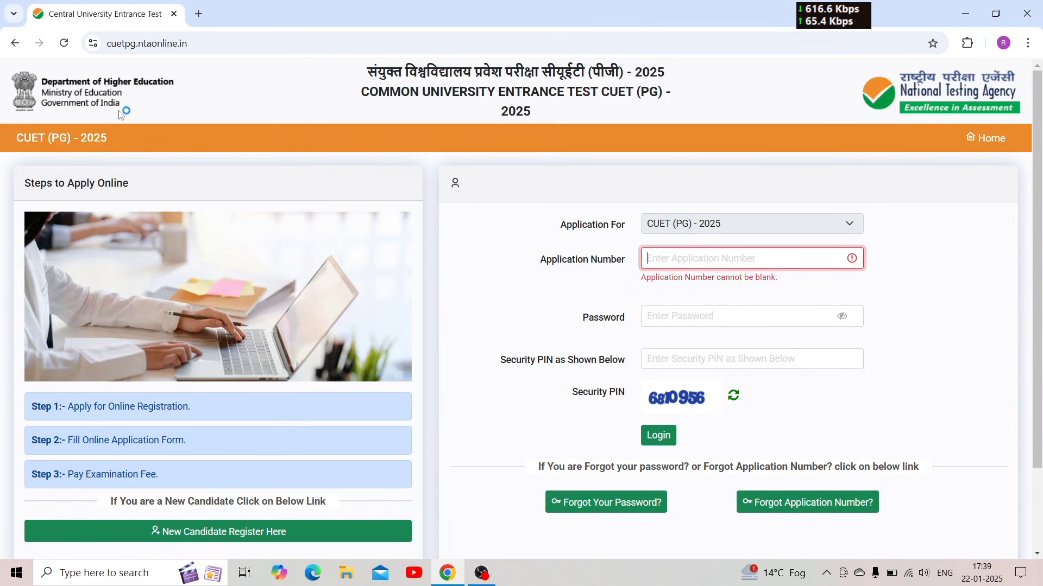
{"action": "left_click", "coordinate": [199, 16]}
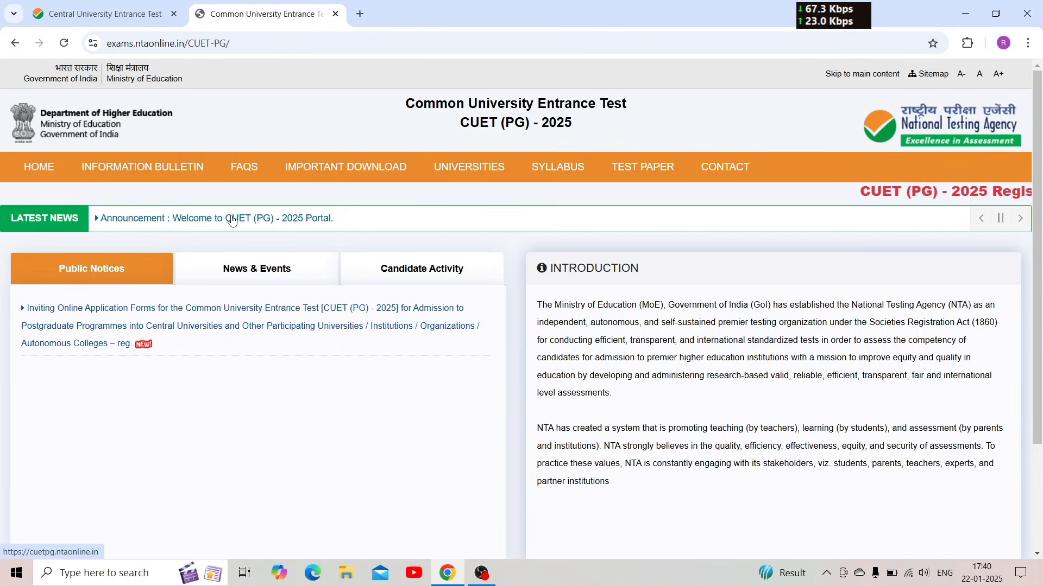
{"action": "left_click", "coordinate": [233, 220]}
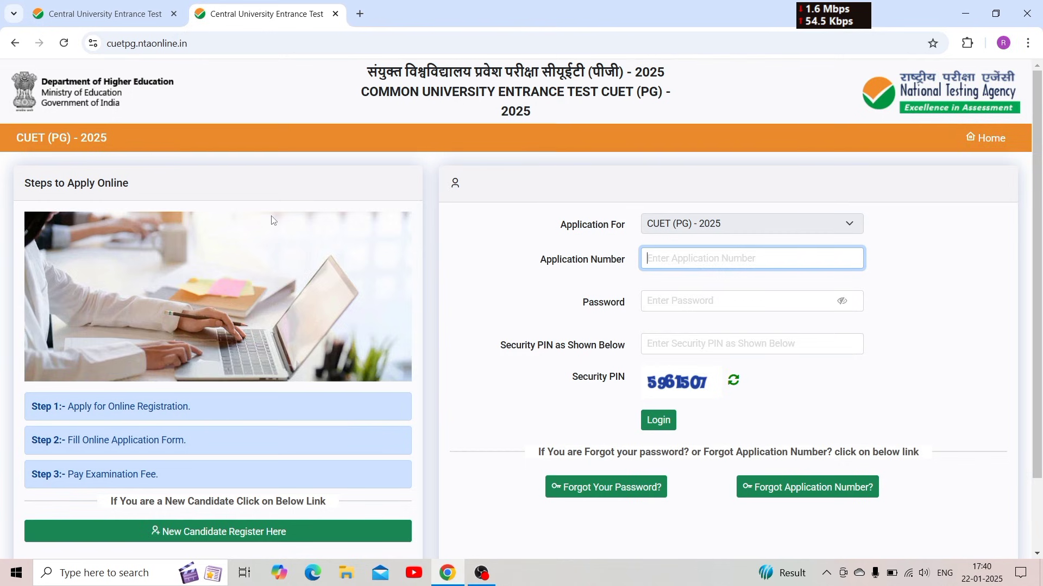
{"action": "scroll", "coordinate": [204, 448], "scroll_direction": "down", "scroll_amount": 2}
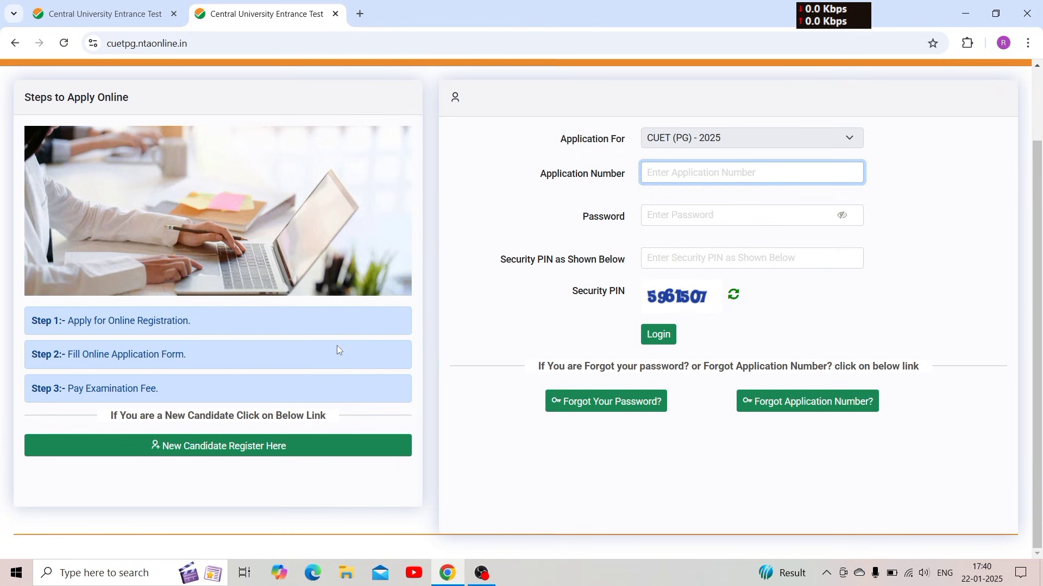
Start a new candidate registration and read the fee table and photo/signature upload limits.
{"action": "left_click", "coordinate": [241, 446]}
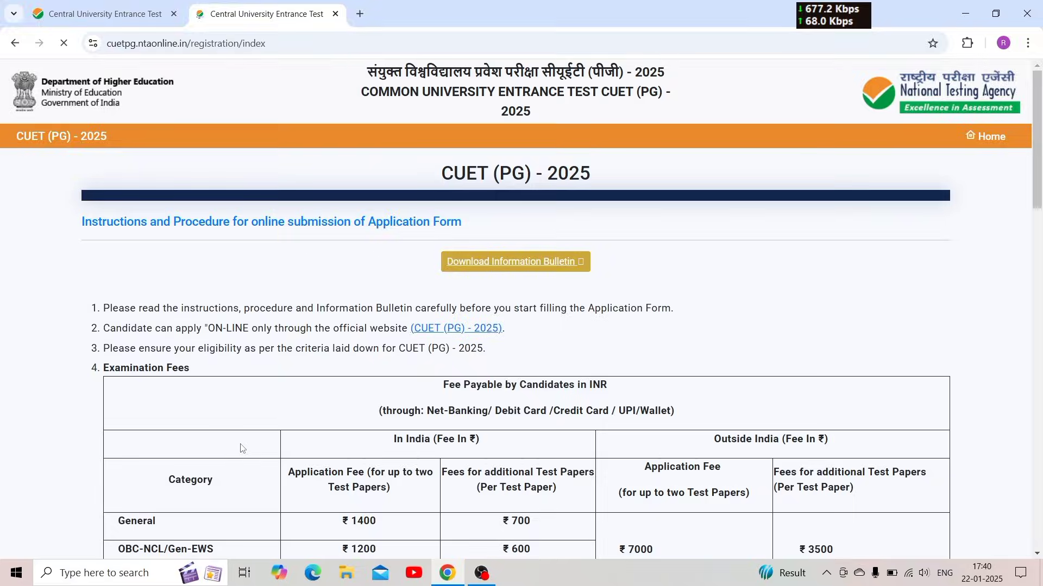
{"action": "scroll", "coordinate": [546, 227], "scroll_direction": "down", "scroll_amount": 3}
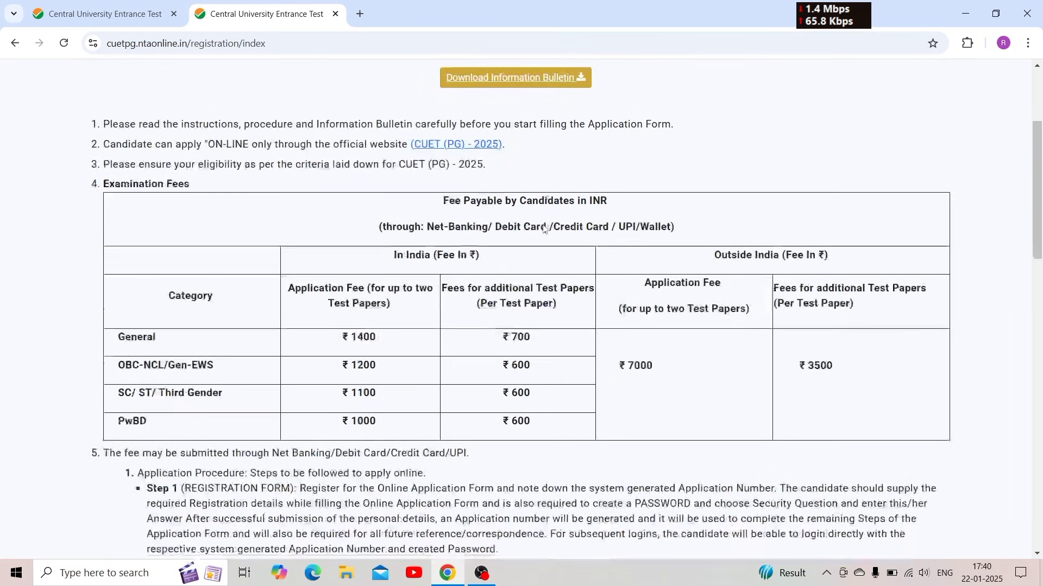
{"action": "scroll", "coordinate": [545, 227], "scroll_direction": "down", "scroll_amount": 2}
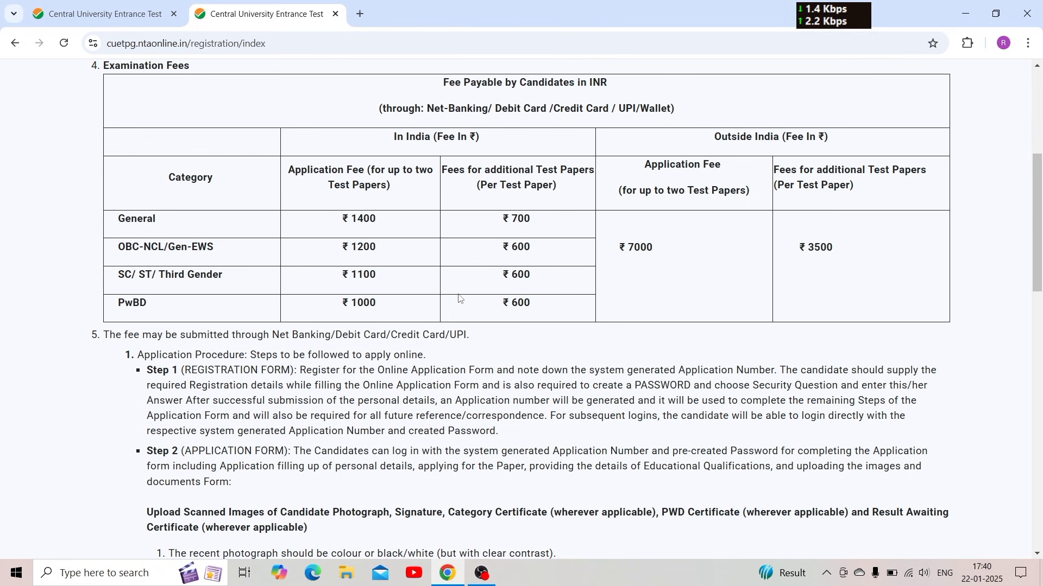
{"action": "scroll", "coordinate": [459, 298], "scroll_direction": "down", "scroll_amount": 2}
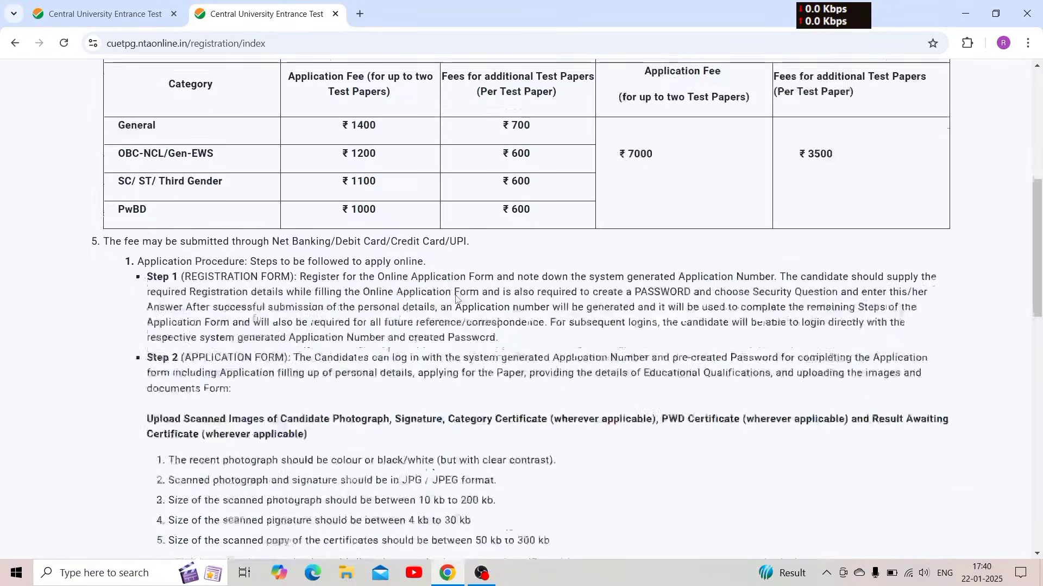
{"action": "scroll", "coordinate": [456, 297], "scroll_direction": "down", "scroll_amount": 3}
{"action": "scroll", "coordinate": [456, 298], "scroll_direction": "down", "scroll_amount": 1}
{"action": "scroll", "coordinate": [456, 299], "scroll_direction": "up", "scroll_amount": 1}
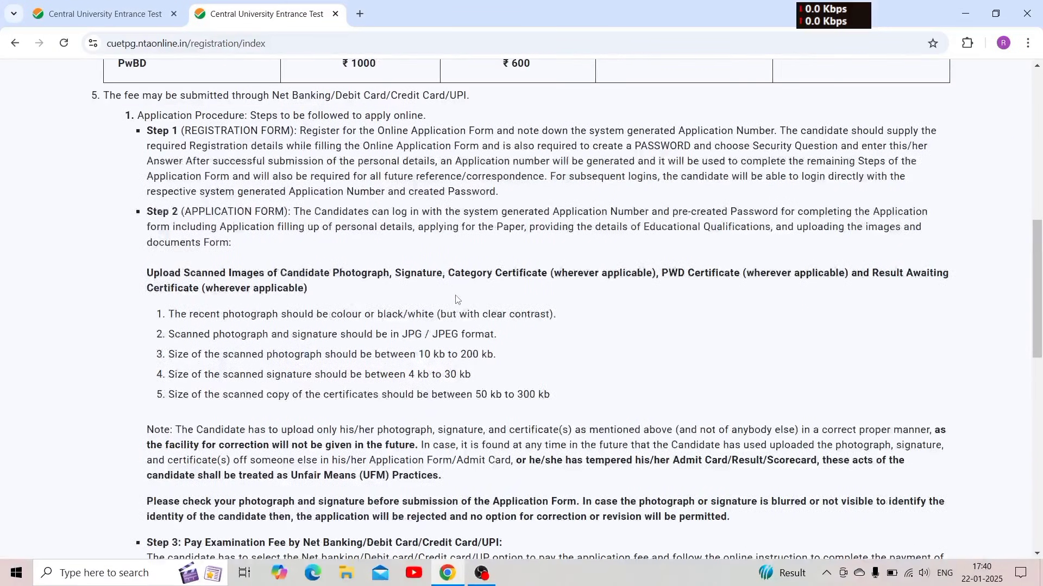
{"action": "scroll", "coordinate": [456, 298], "scroll_direction": "up", "scroll_amount": 1}
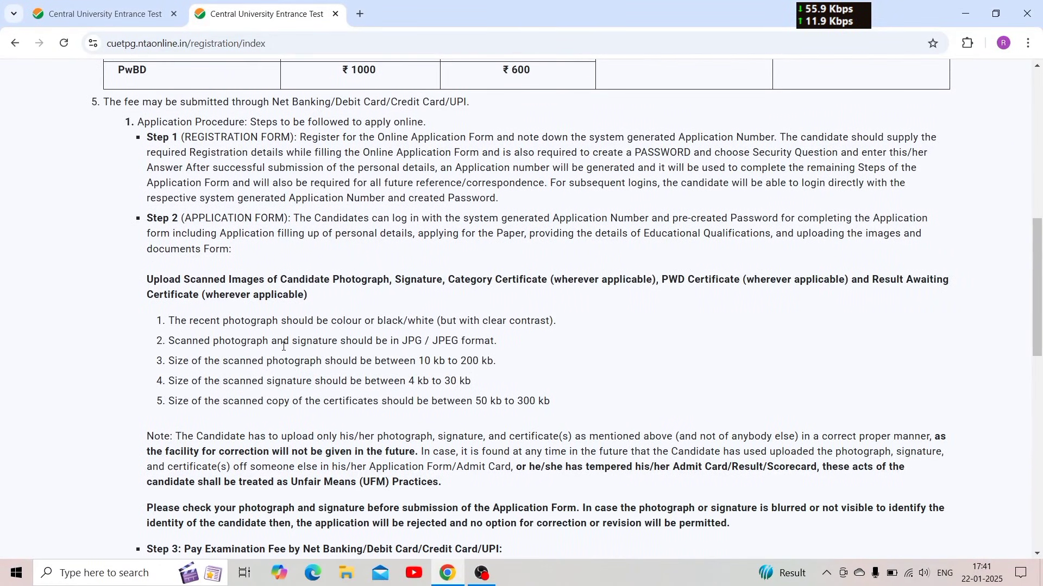
{"action": "scroll", "coordinate": [283, 346], "scroll_direction": "down", "scroll_amount": 1}
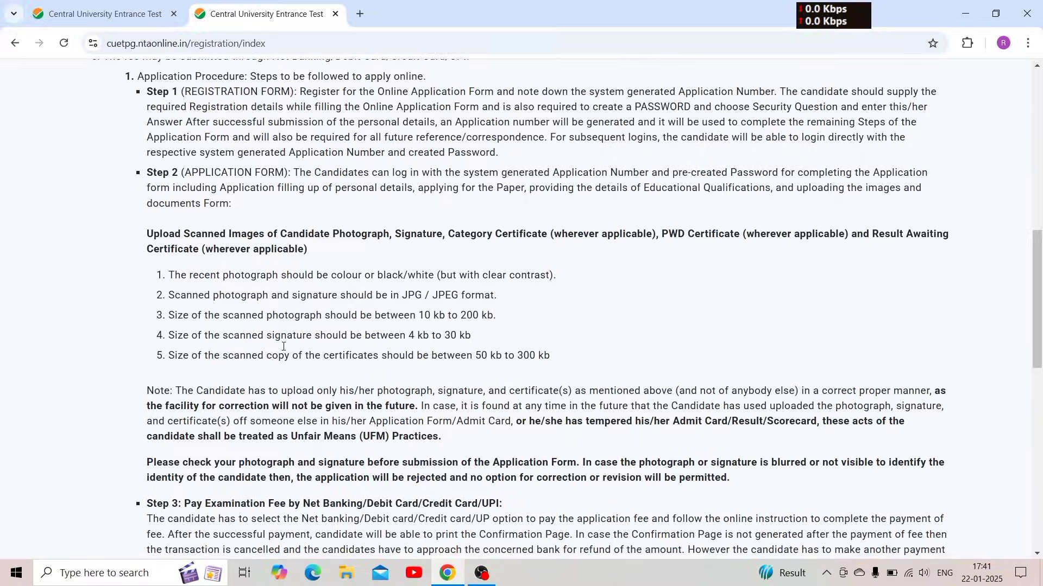
{"action": "scroll", "coordinate": [283, 346], "scroll_direction": "down", "scroll_amount": 1}
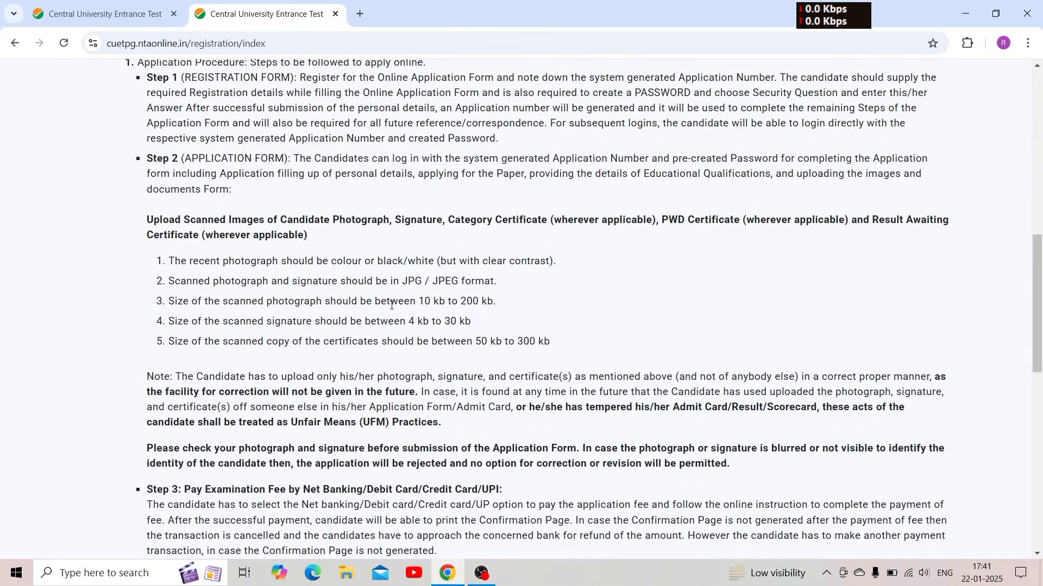
Scroll to the end of the instructions and tick the Information Bulletin declaration.
{"action": "scroll", "coordinate": [302, 312], "scroll_direction": "down", "scroll_amount": 1}
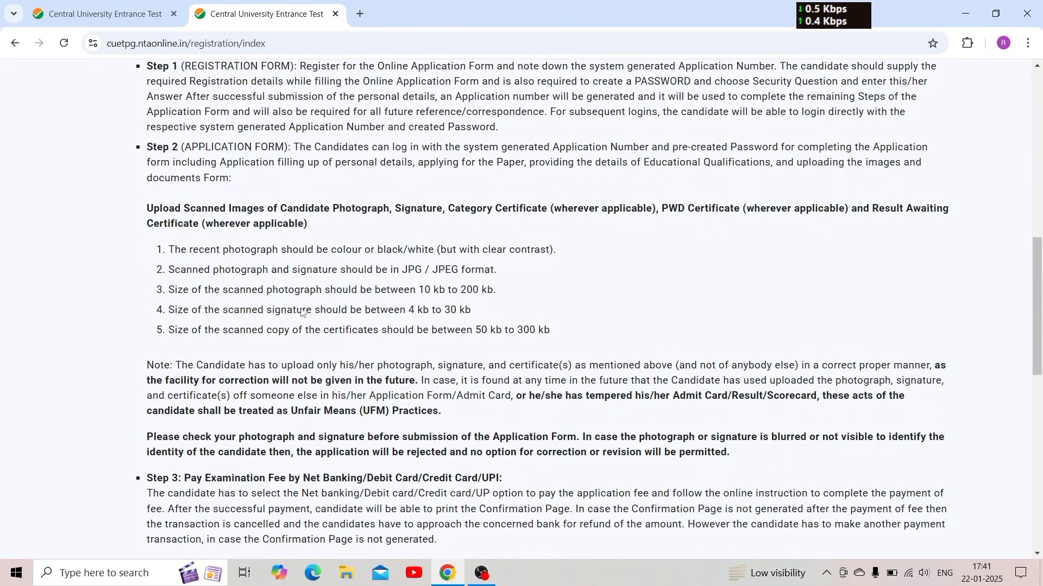
{"action": "scroll", "coordinate": [303, 312], "scroll_direction": "down", "scroll_amount": 1}
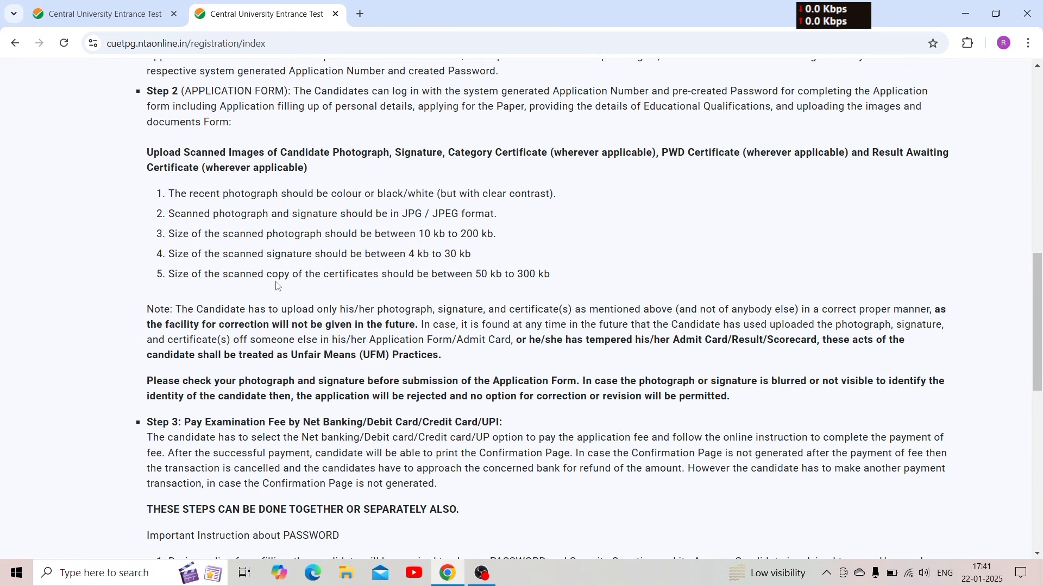
{"action": "scroll", "coordinate": [277, 286], "scroll_direction": "down", "scroll_amount": 1}
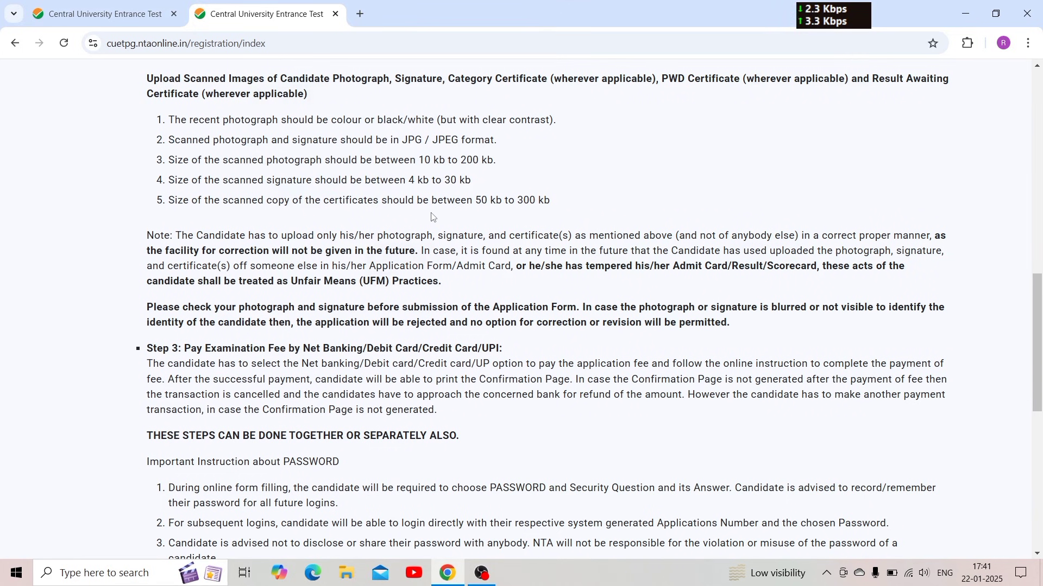
{"action": "scroll", "coordinate": [432, 216], "scroll_direction": "down", "scroll_amount": 3}
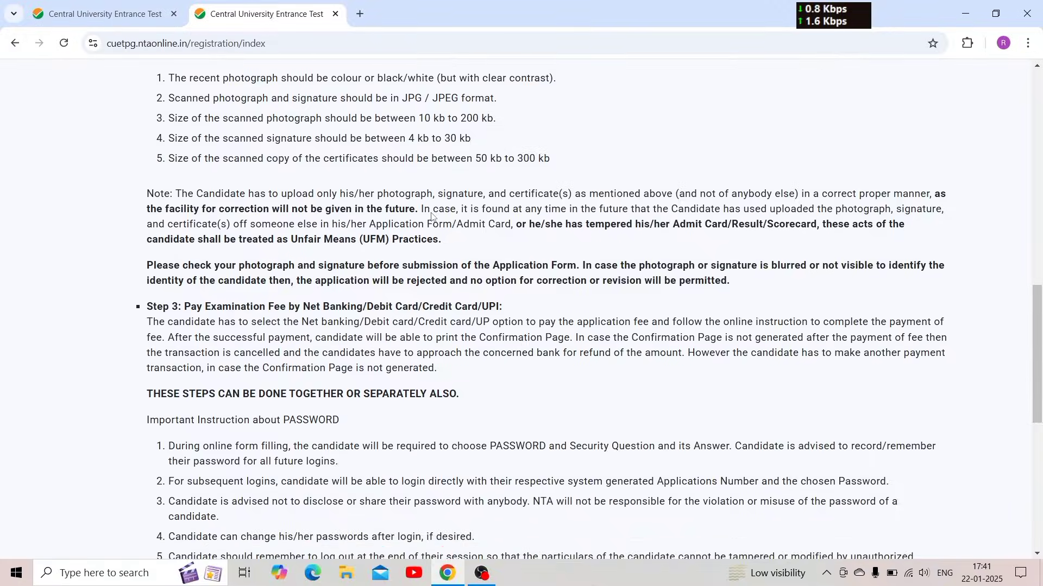
{"action": "scroll", "coordinate": [433, 217], "scroll_direction": "down", "scroll_amount": 1}
{"action": "scroll", "coordinate": [432, 217], "scroll_direction": "down", "scroll_amount": 2}
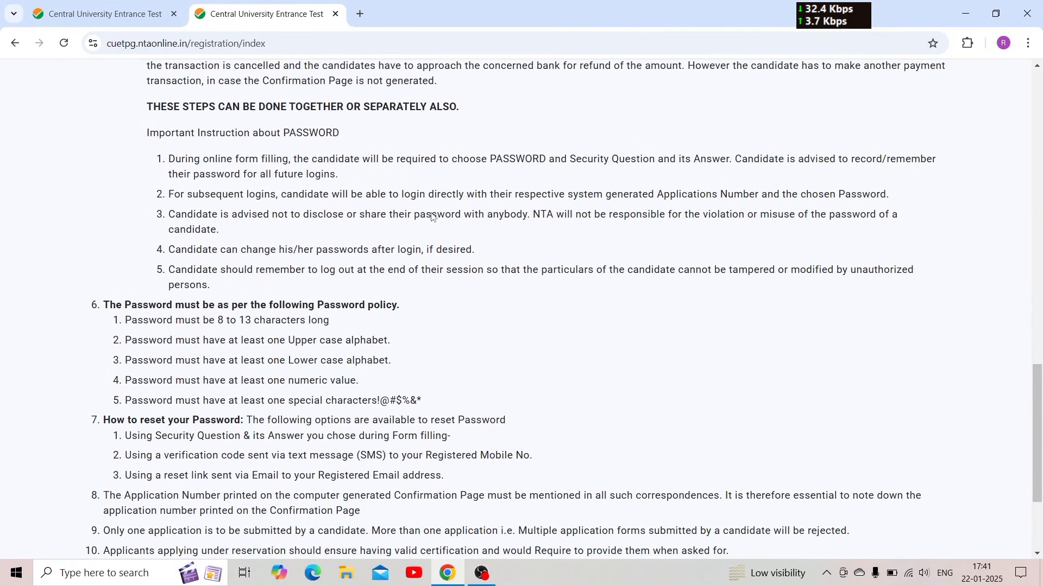
{"action": "scroll", "coordinate": [433, 216], "scroll_direction": "down", "scroll_amount": 3}
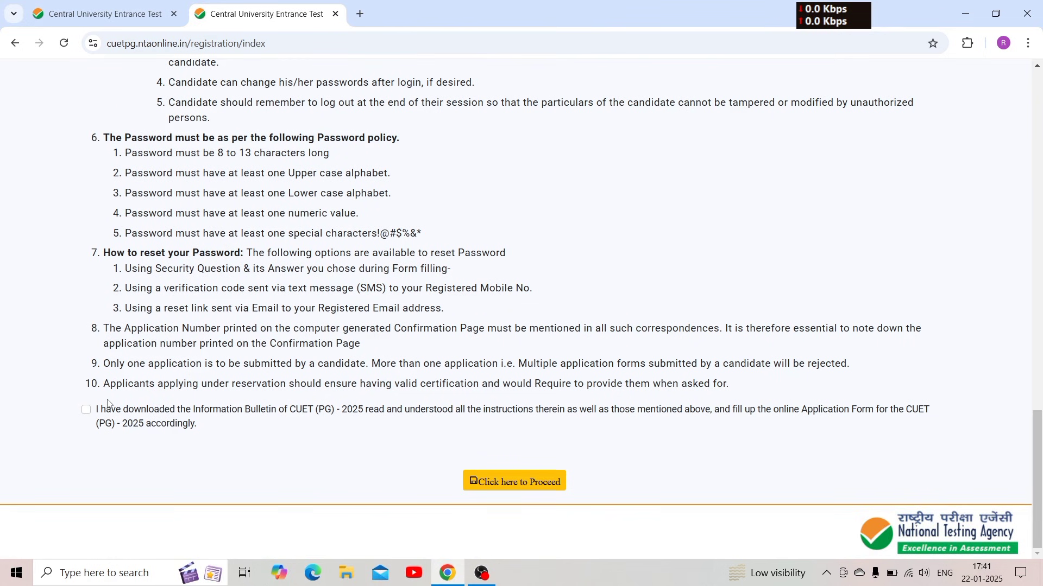
{"action": "left_click", "coordinate": [87, 411]}
Proceed to the Login and Identification page and review the identity-proof options.
{"action": "left_click", "coordinate": [489, 485]}
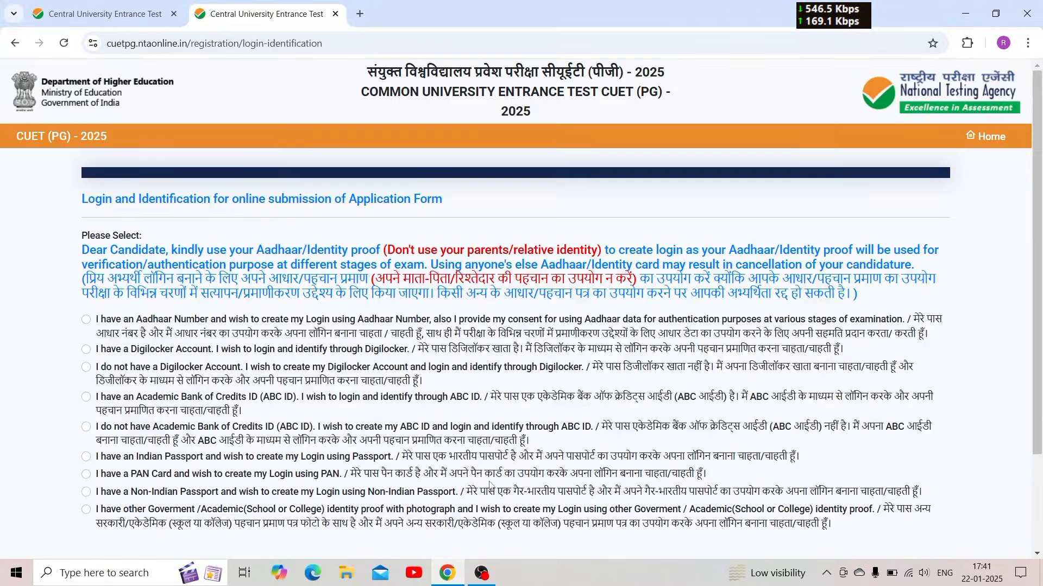
{"action": "scroll", "coordinate": [490, 486], "scroll_direction": "down", "scroll_amount": 3}
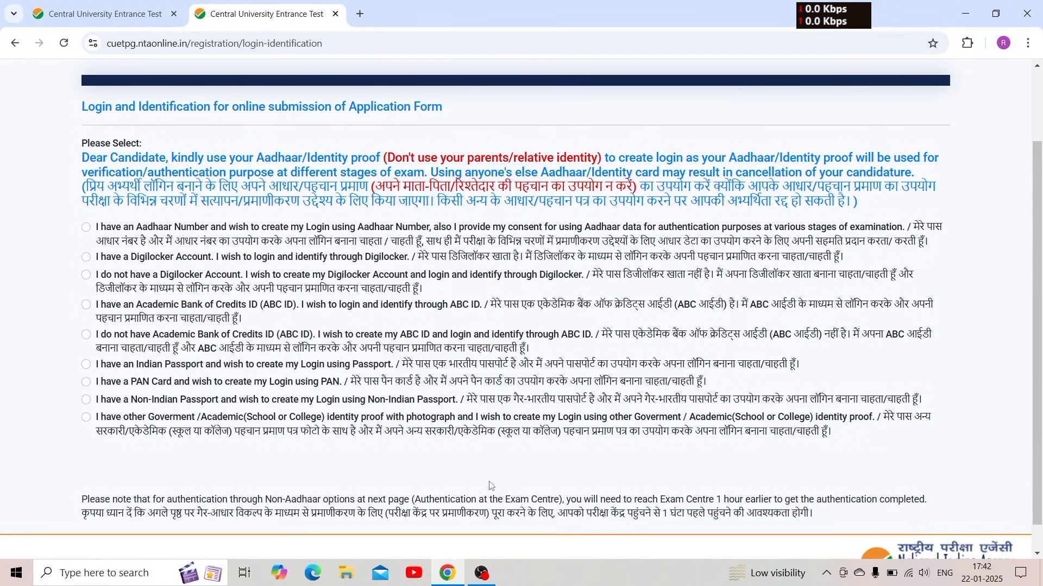
{"action": "scroll", "coordinate": [277, 361], "scroll_direction": "down", "scroll_amount": 1}
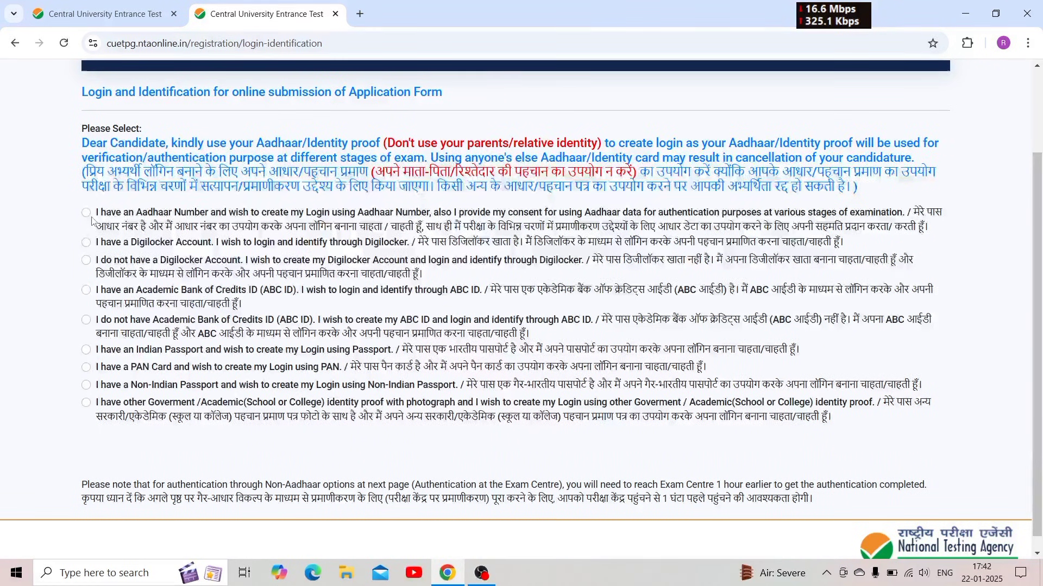
{"action": "scroll", "coordinate": [92, 220], "scroll_direction": "down", "scroll_amount": 1}
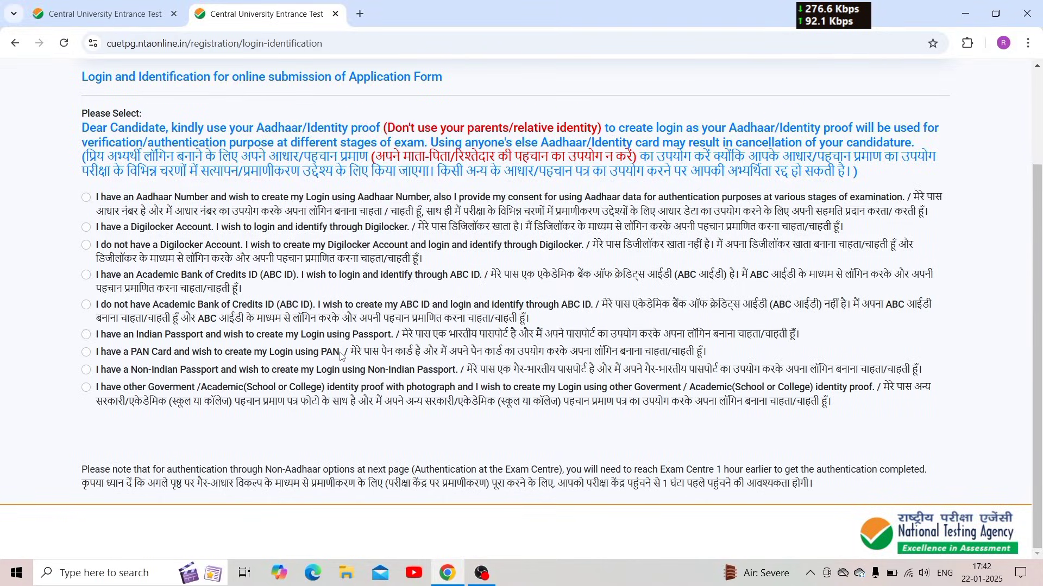
{"action": "scroll", "coordinate": [91, 389], "scroll_direction": "up", "scroll_amount": 2}
{"action": "scroll", "coordinate": [91, 389], "scroll_direction": "down", "scroll_amount": 2}
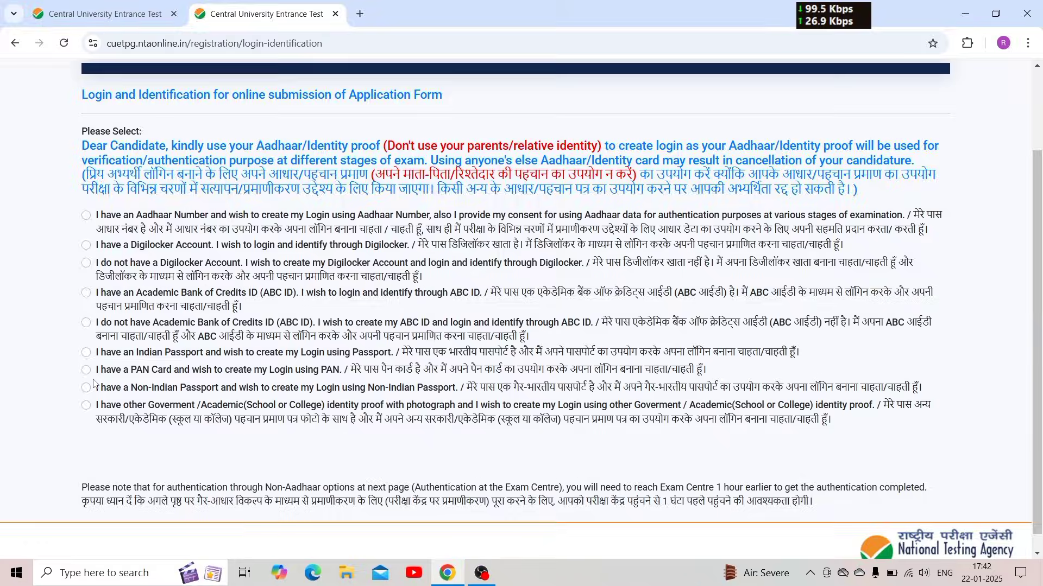
Choose PAN Card, enter the PAN card number and continue to Personal Details.
{"action": "left_click", "coordinate": [87, 371]}
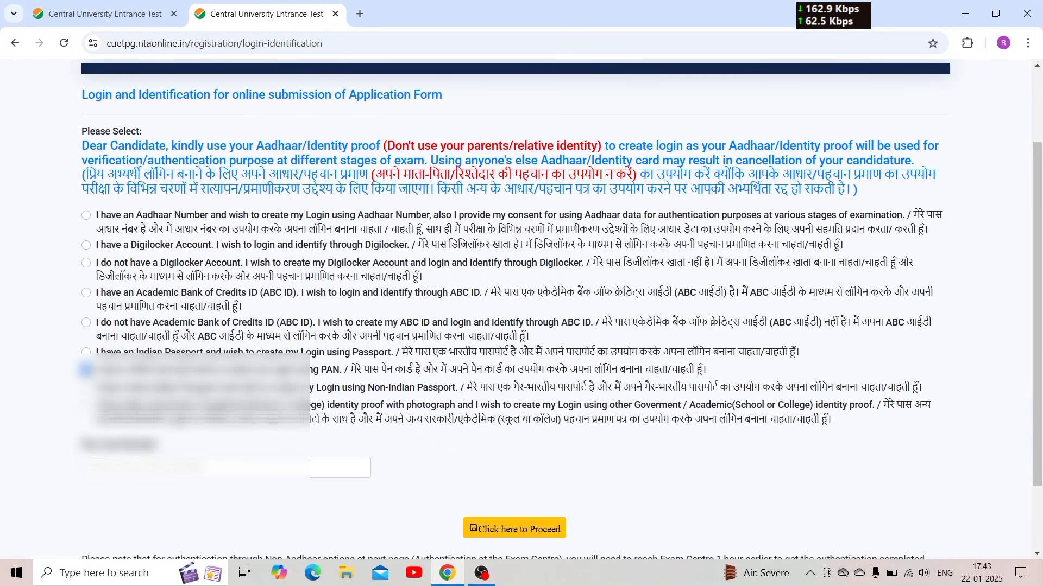
{"action": "left_click", "coordinate": [195, 468]}
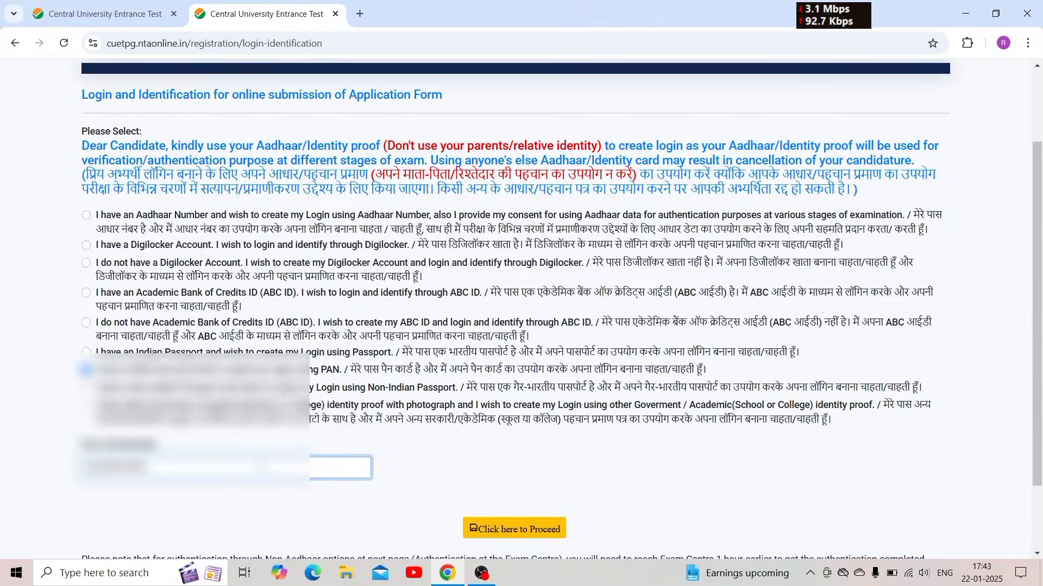
{"action": "scroll", "coordinate": [196, 468], "scroll_direction": "down", "scroll_amount": 2}
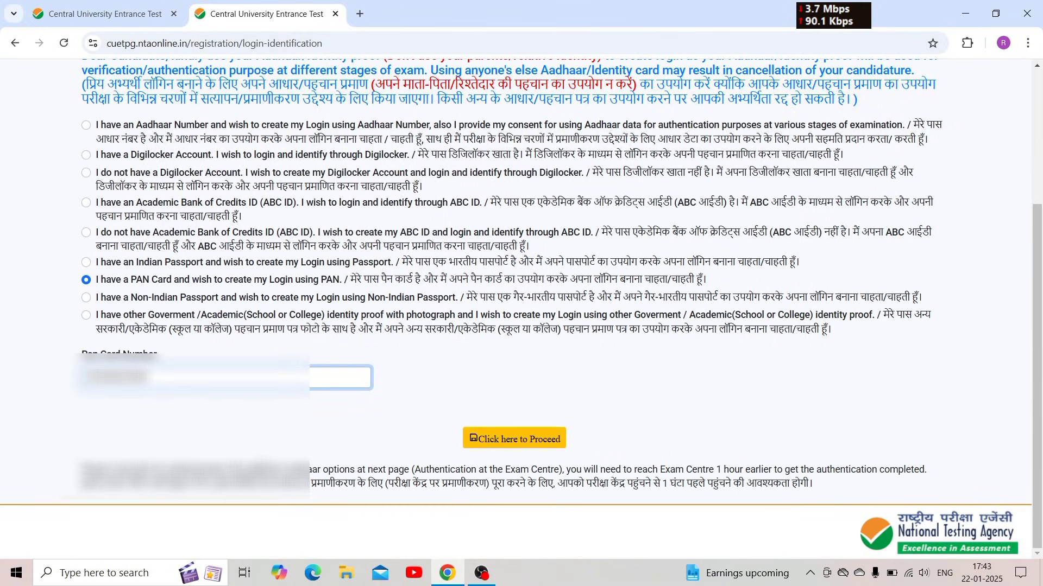
{"action": "left_click", "coordinate": [501, 442]}
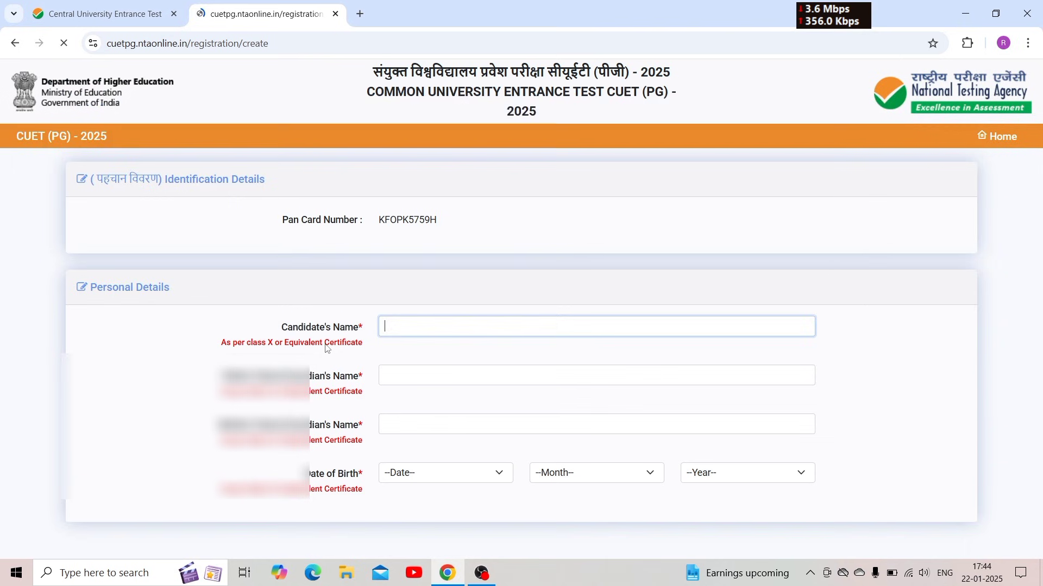
{"action": "scroll", "coordinate": [422, 367], "scroll_direction": "down", "scroll_amount": 2}
{"action": "scroll", "coordinate": [423, 366], "scroll_direction": "down", "scroll_amount": 2}
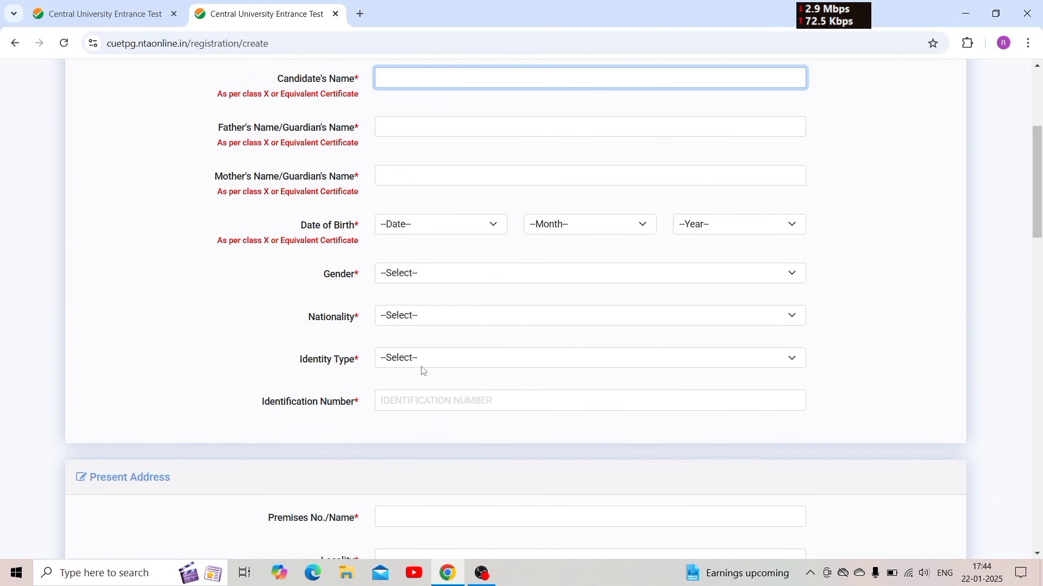
{"action": "scroll", "coordinate": [422, 370], "scroll_direction": "up", "scroll_amount": 1}
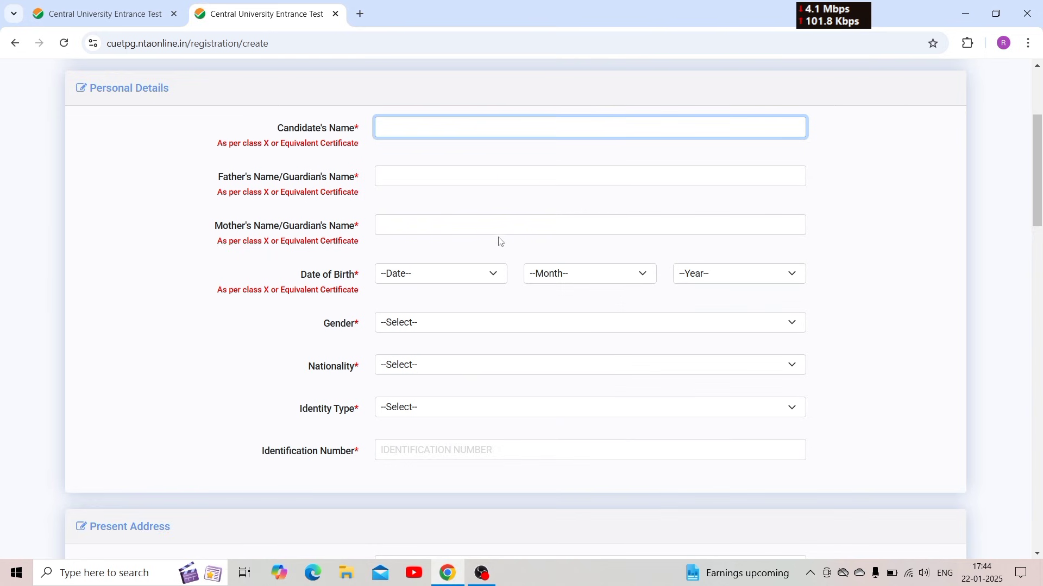
{"action": "mouse_move", "coordinate": [441, 139]}
{"action": "left_click", "coordinate": [387, 125]}
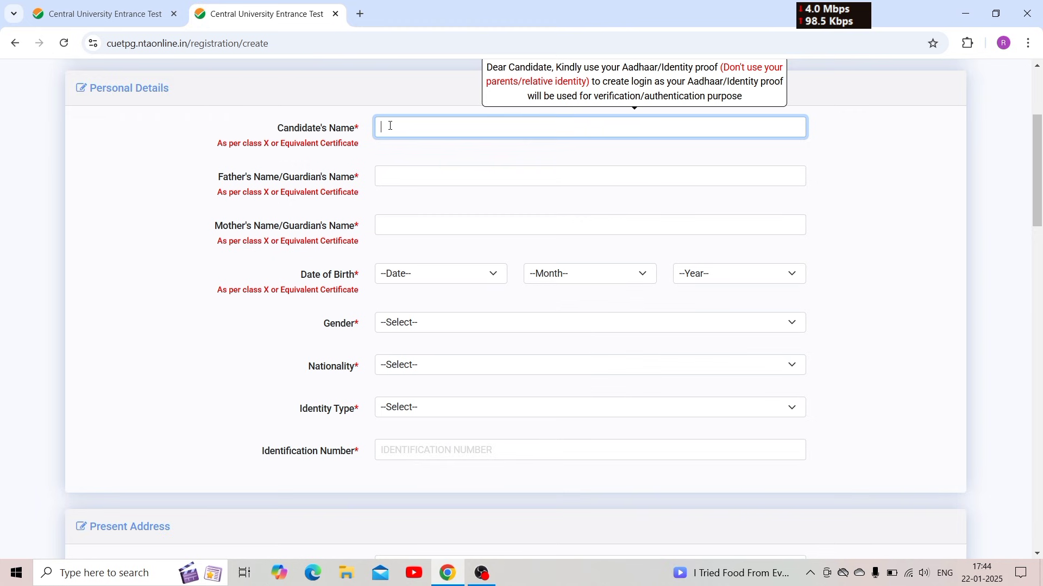
{"action": "scroll", "coordinate": [391, 125], "scroll_direction": "down", "scroll_amount": 5}
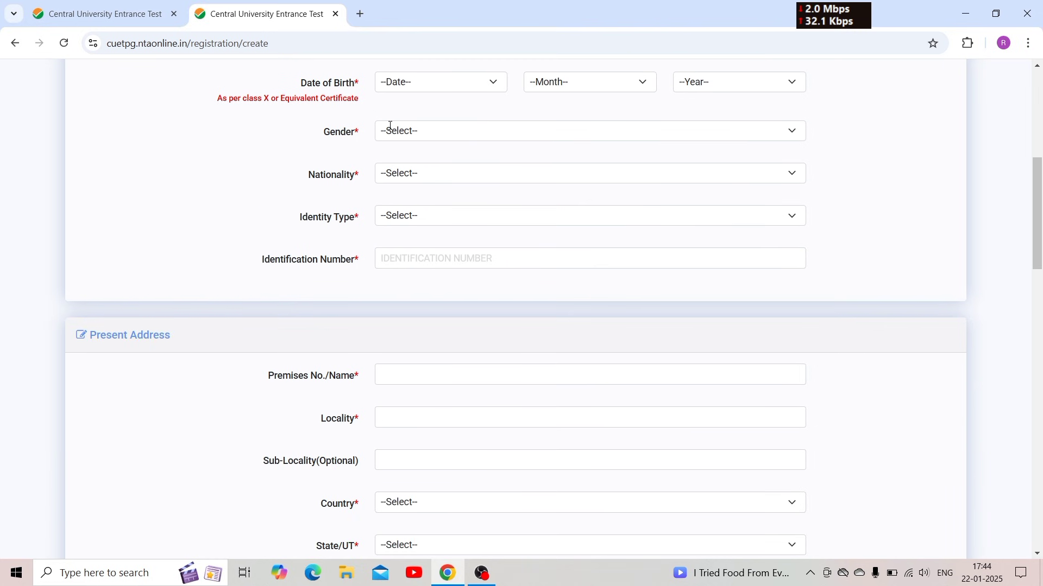
{"action": "scroll", "coordinate": [391, 125], "scroll_direction": "down", "scroll_amount": 3}
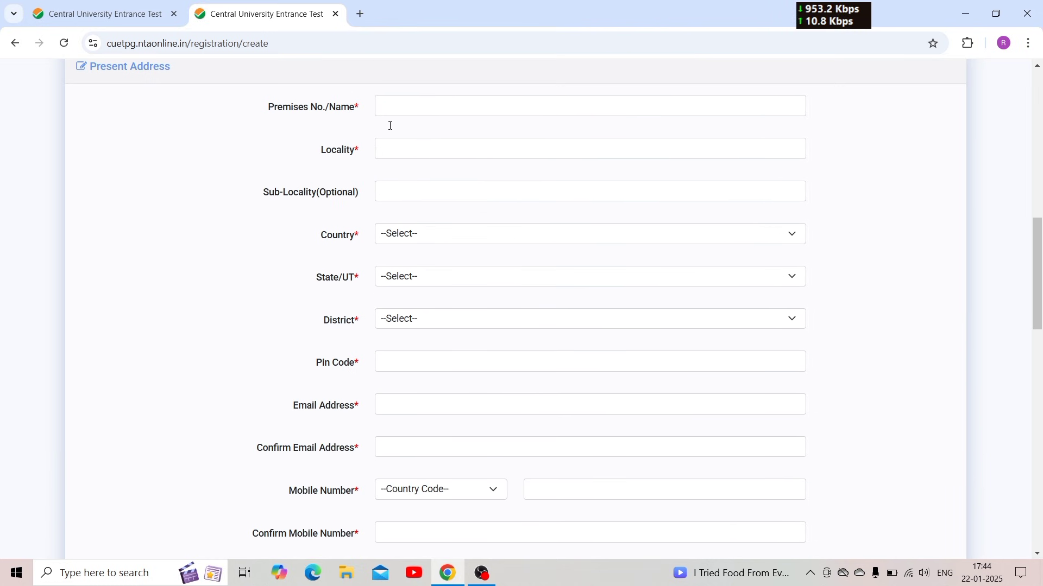
{"action": "scroll", "coordinate": [390, 125], "scroll_direction": "up", "scroll_amount": 9}
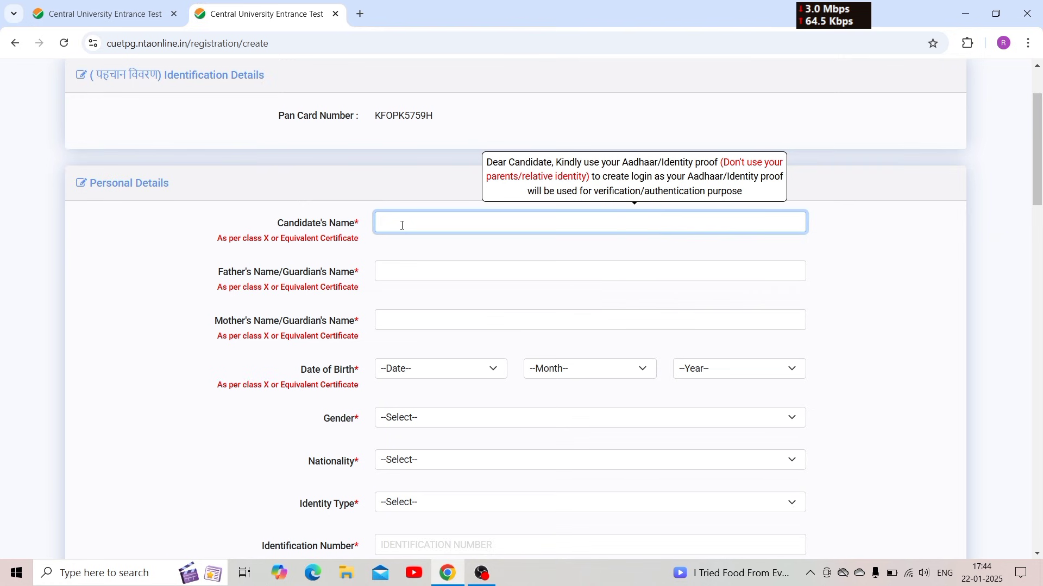
Enter the candidate's name and the father's and mother's names.
{"action": "key", "text": "Tab"}
{"action": "type", "text": "..."}
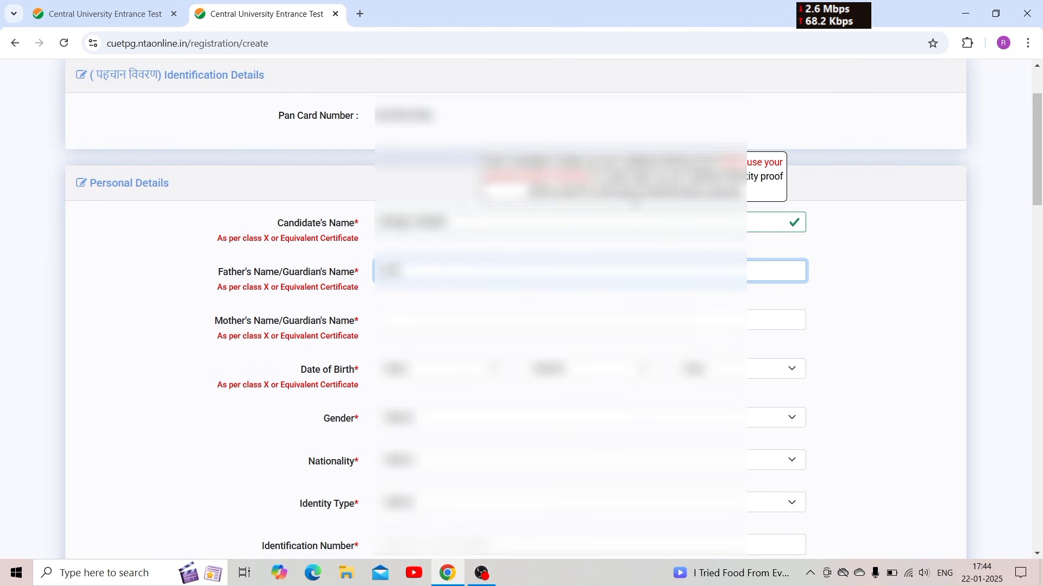
{"action": "type", "text": "..."}
{"action": "key", "text": "Tab"}
{"action": "type", "text": "..."}
{"action": "key", "text": "Tab"}
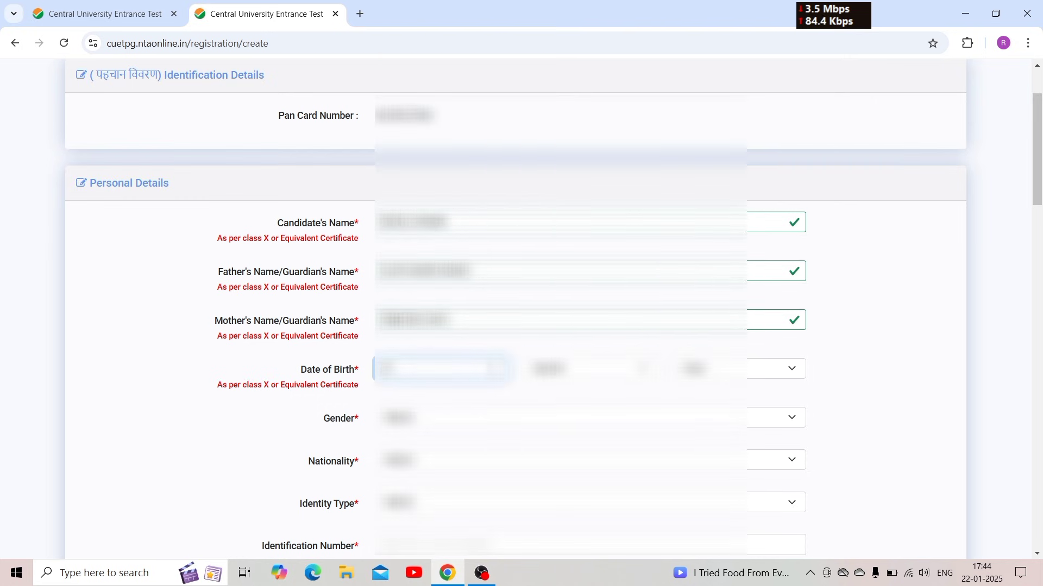
Fill in the date of birth, gender and nationality fields.
{"action": "type", "text": "1"}
{"action": "key", "text": "Tab"}
{"action": "key", "text": "Tab"}
{"action": "type", "text": "..."}
{"action": "key", "text": "Tab"}
{"action": "type", "text": "m"}
{"action": "key", "text": "Tab"}
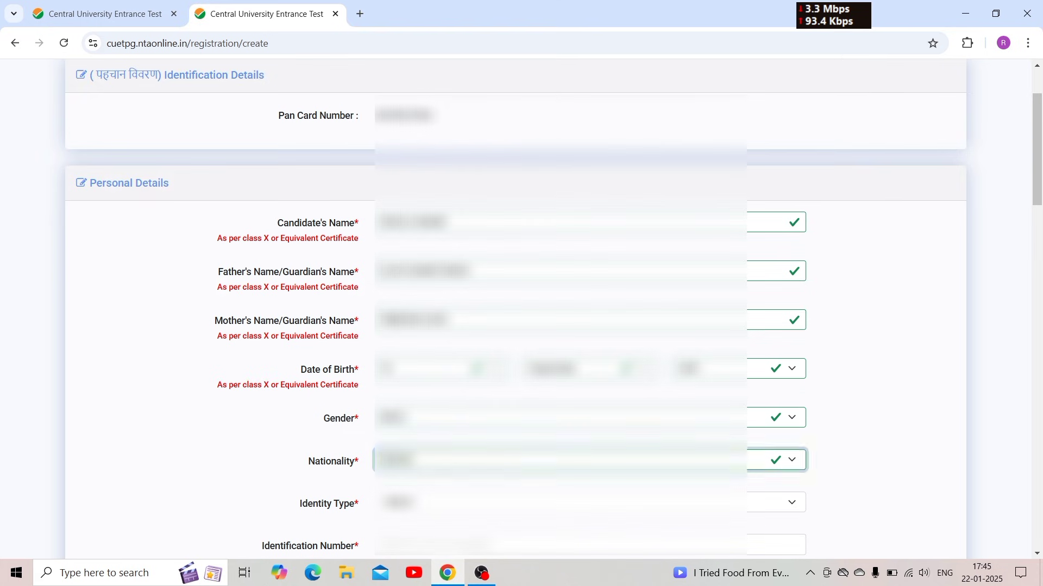
{"action": "type", "text": "i"}
{"action": "key", "text": "Tab"}
{"action": "scroll", "coordinate": [440, 349], "scroll_direction": "down", "scroll_amount": 3}
{"action": "left_click", "coordinate": [441, 350]}
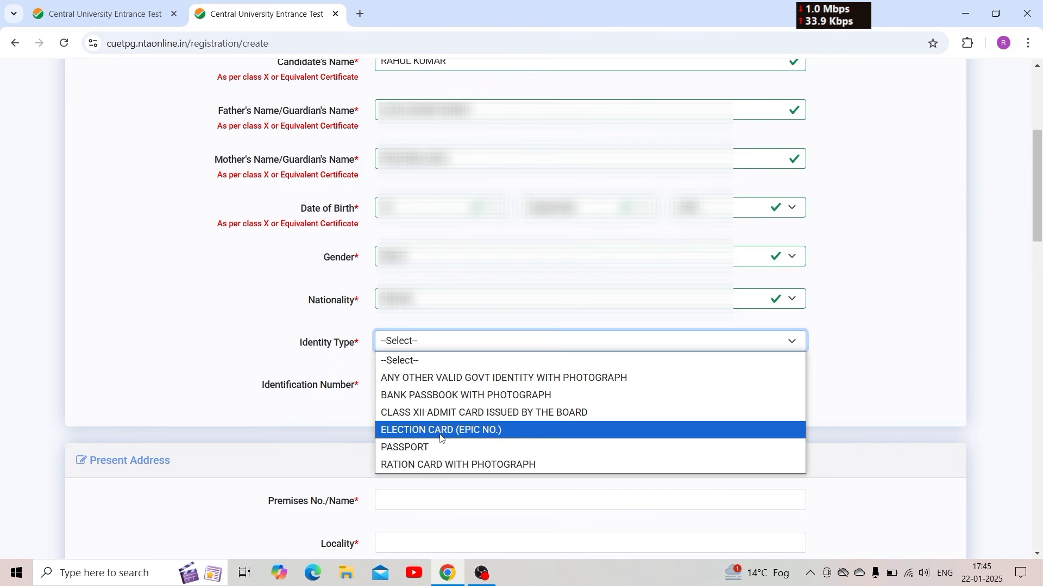
Choose ELECTION CARD (EPIC NO.) as identity type and enter the card's identification number.
{"action": "left_click", "coordinate": [443, 431]}
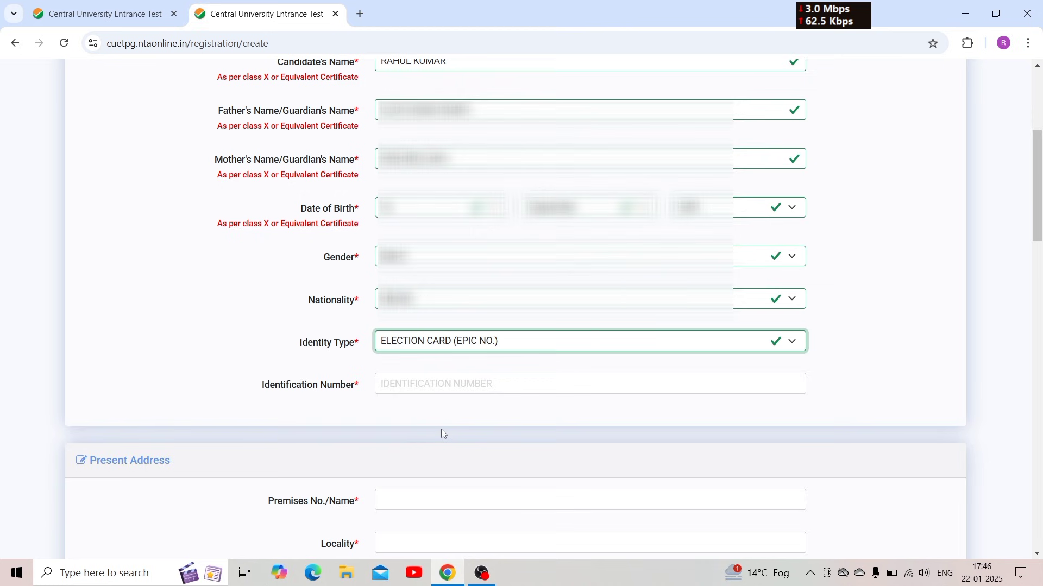
{"action": "left_click", "coordinate": [431, 390]}
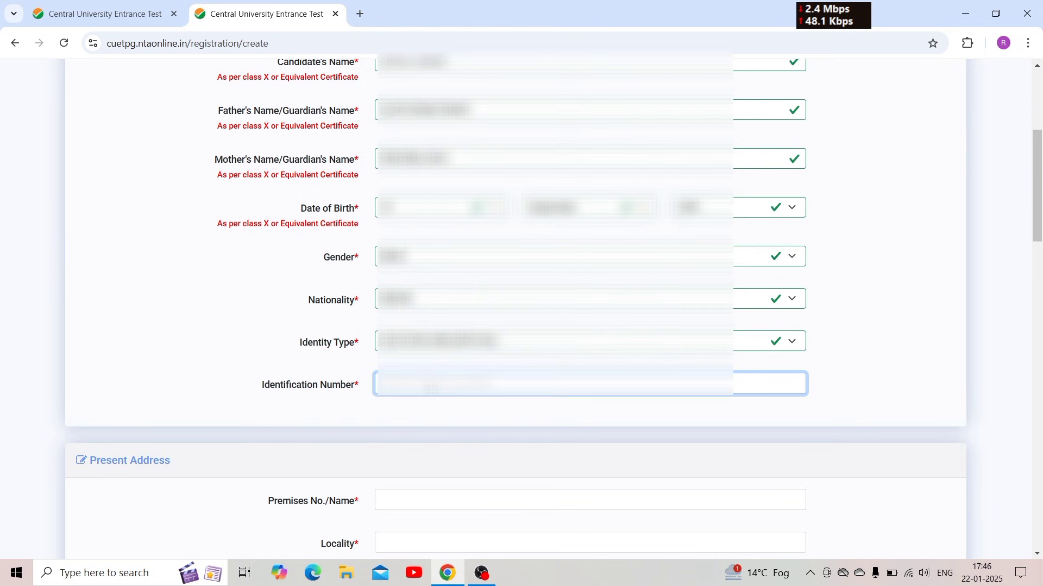
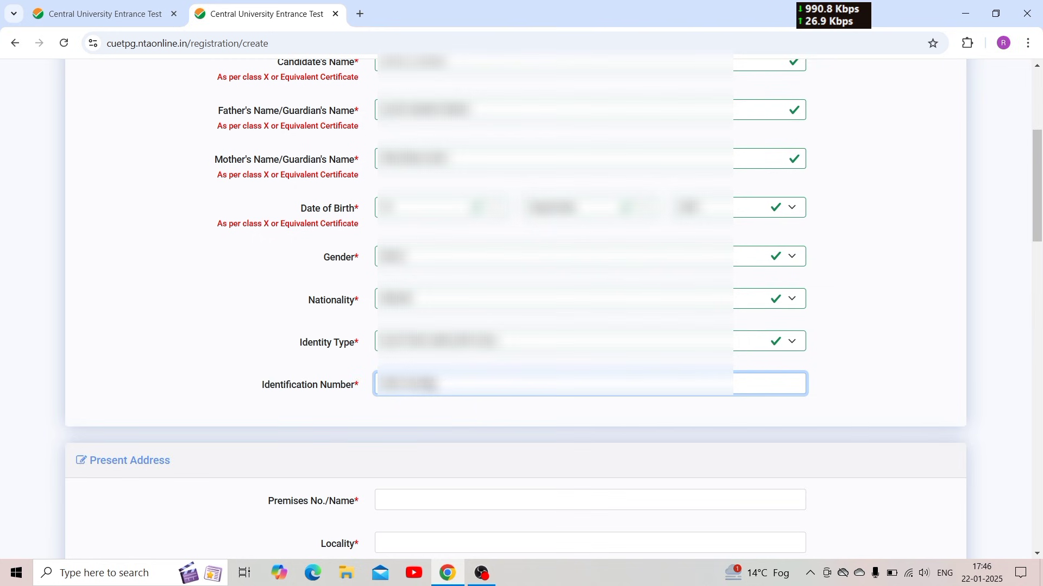
{"action": "scroll", "coordinate": [552, 304], "scroll_direction": "down", "scroll_amount": 2}
{"action": "scroll", "coordinate": [431, 389], "scroll_direction": "down", "scroll_amount": 3}
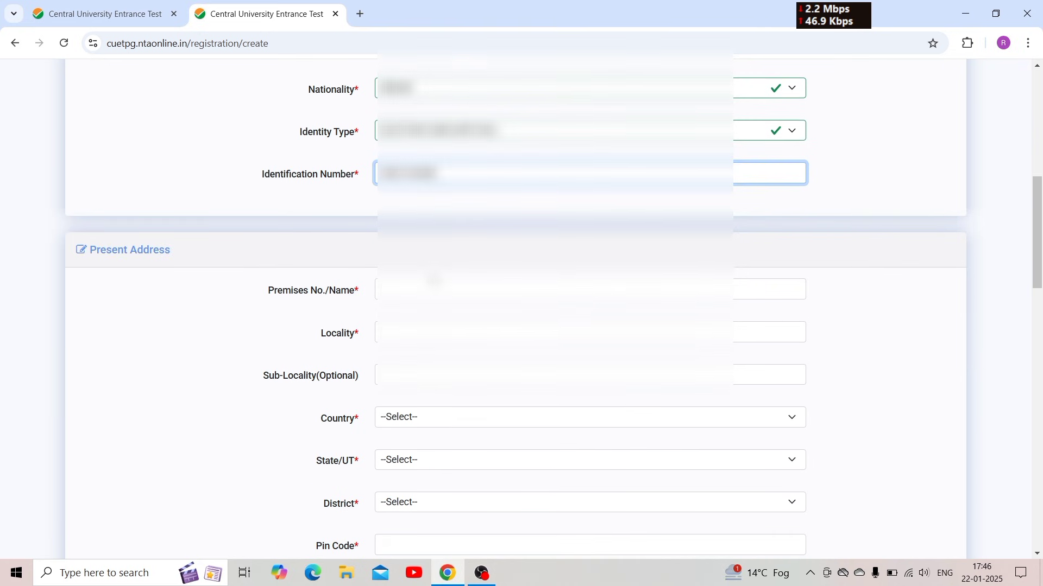
Enter the house number and street as Premises No./Name, then fill in the Locality.
{"action": "left_click", "coordinate": [412, 290]}
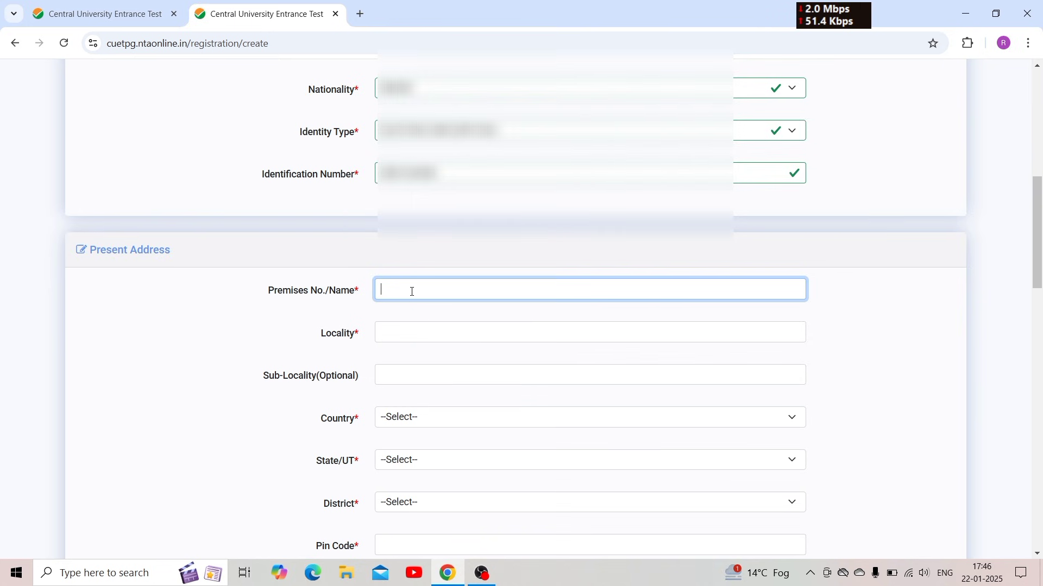
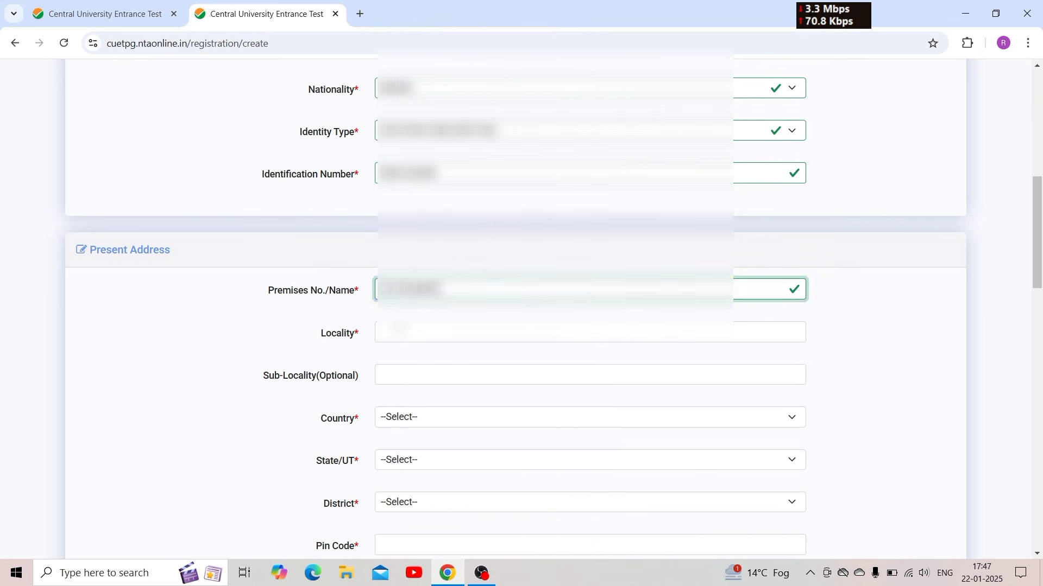
{"action": "key", "text": "Tab"}
{"action": "key", "text": "shift+Tab"}
{"action": "key", "text": "Tab"}
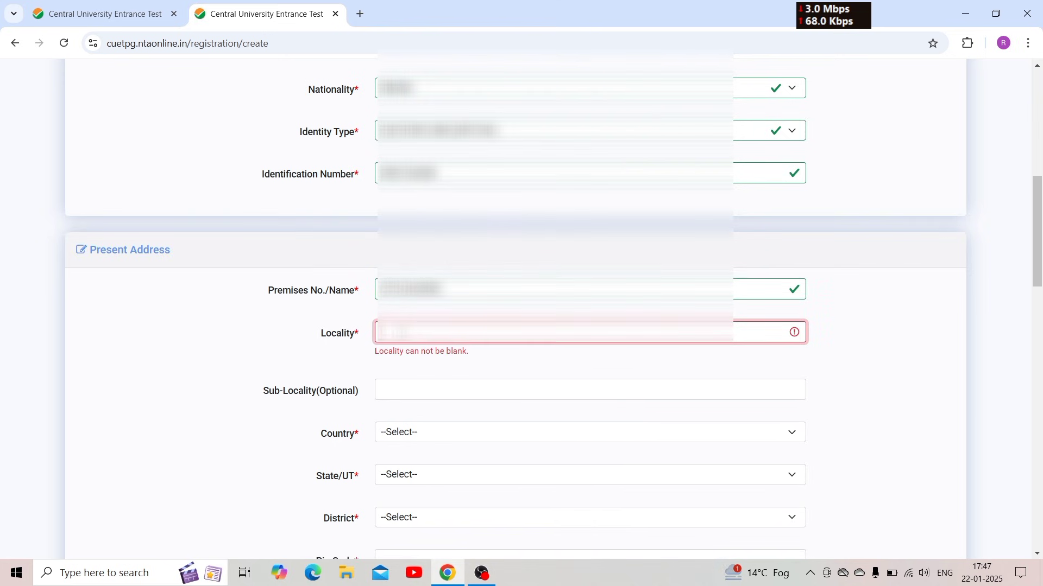
{"action": "type", "text": "[unreadable][unreadable]"}
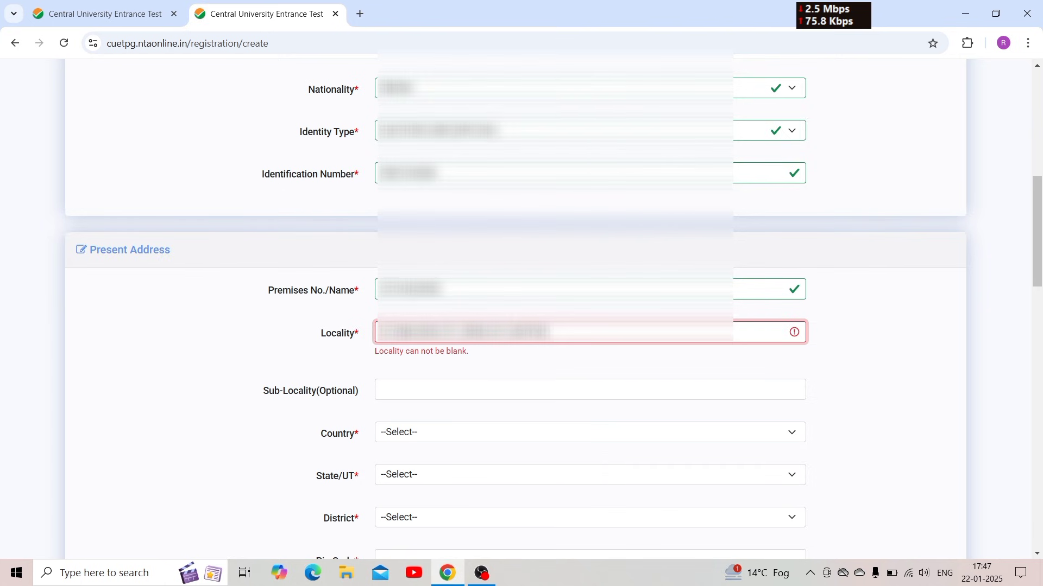
{"action": "scroll", "coordinate": [443, 380], "scroll_direction": "down", "scroll_amount": 2}
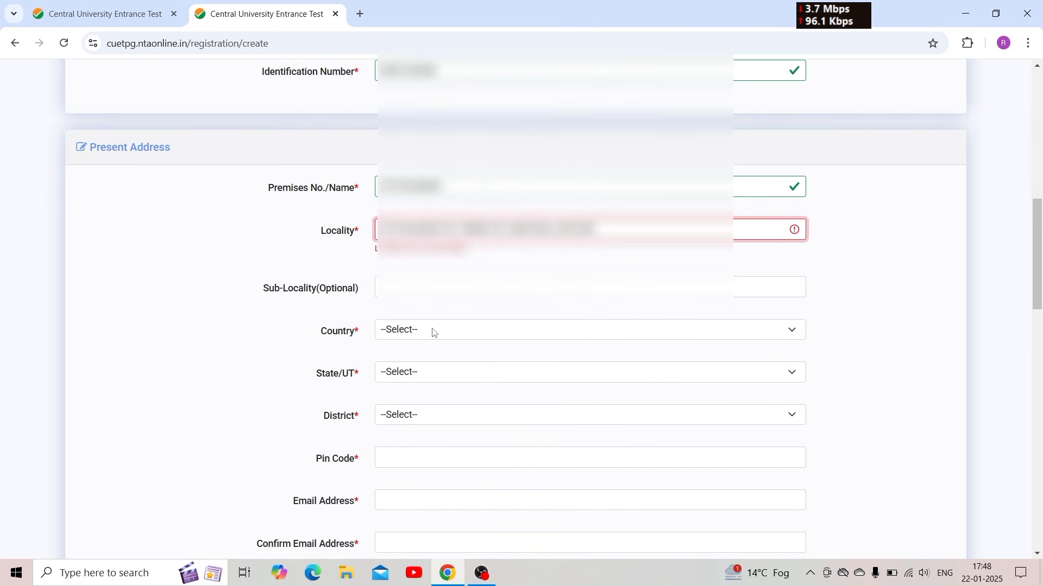
Set the present address country to INDIA and pick the State/UT from its list.
{"action": "left_click", "coordinate": [434, 331]}
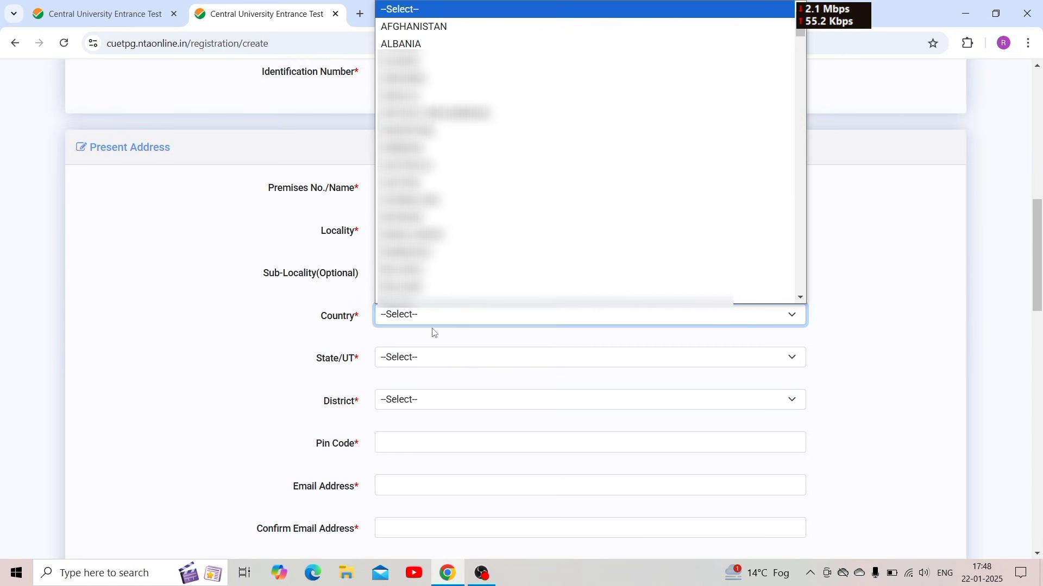
{"action": "type", "text": "in"}
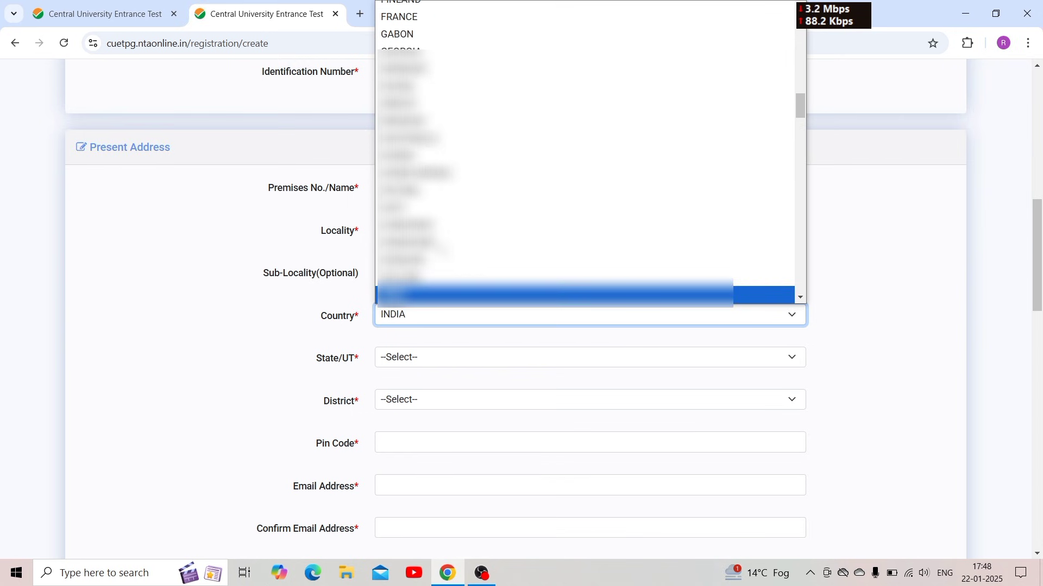
{"action": "key", "text": "Return"}
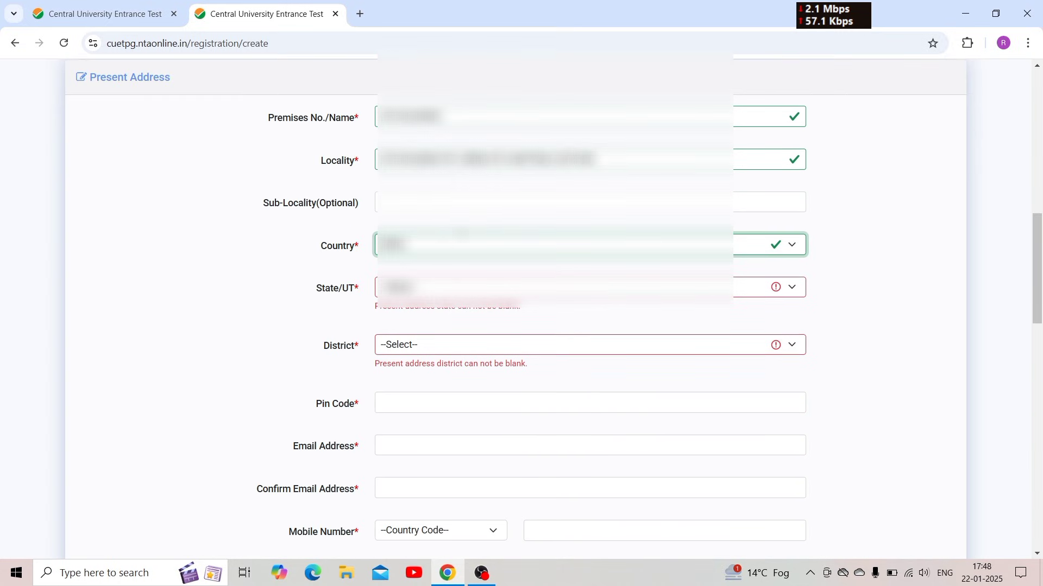
{"action": "left_click", "coordinate": [443, 290]}
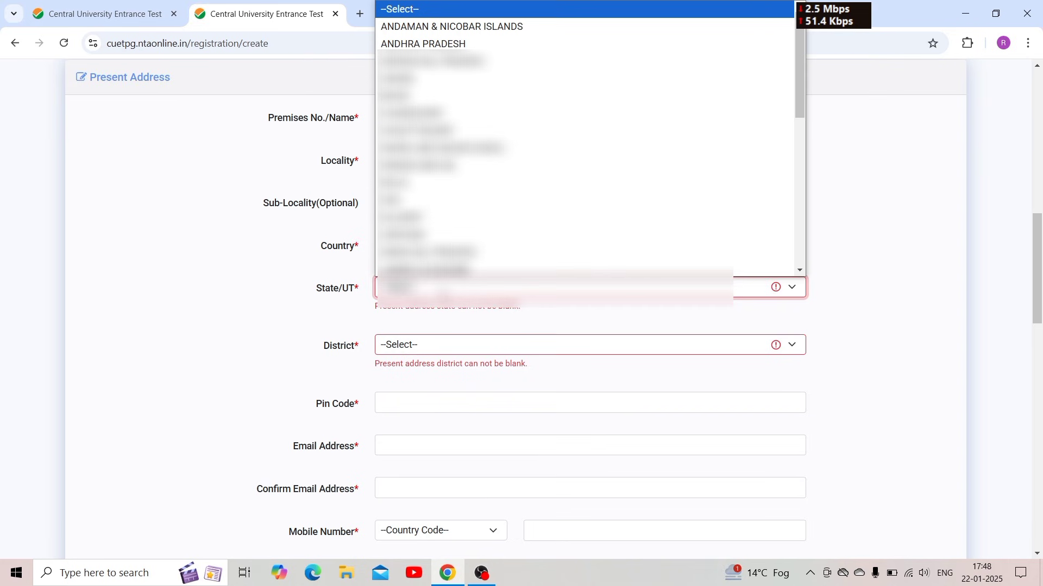
{"action": "key", "text": "b"}
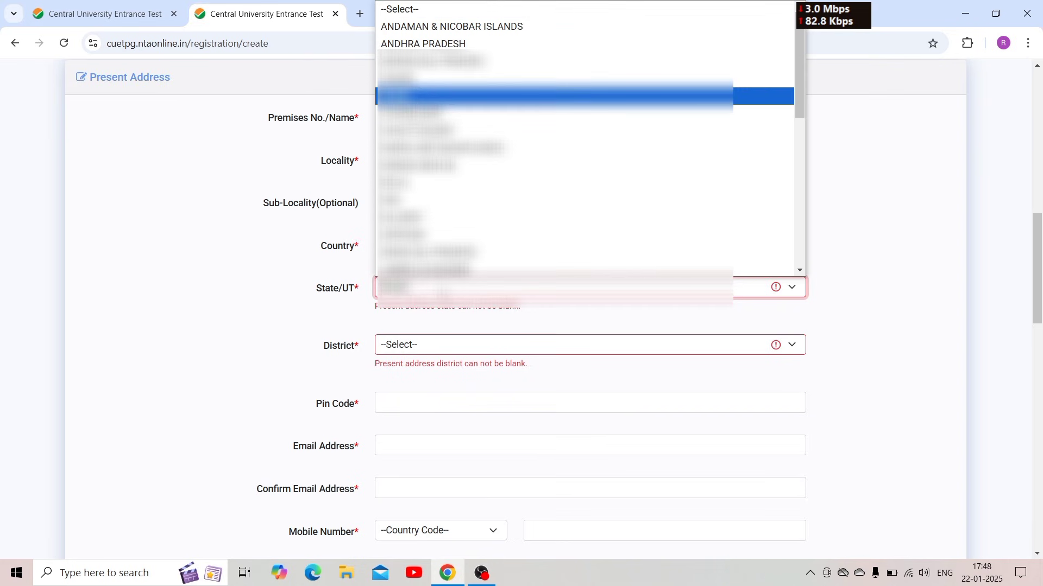
{"action": "key", "text": "Return"}
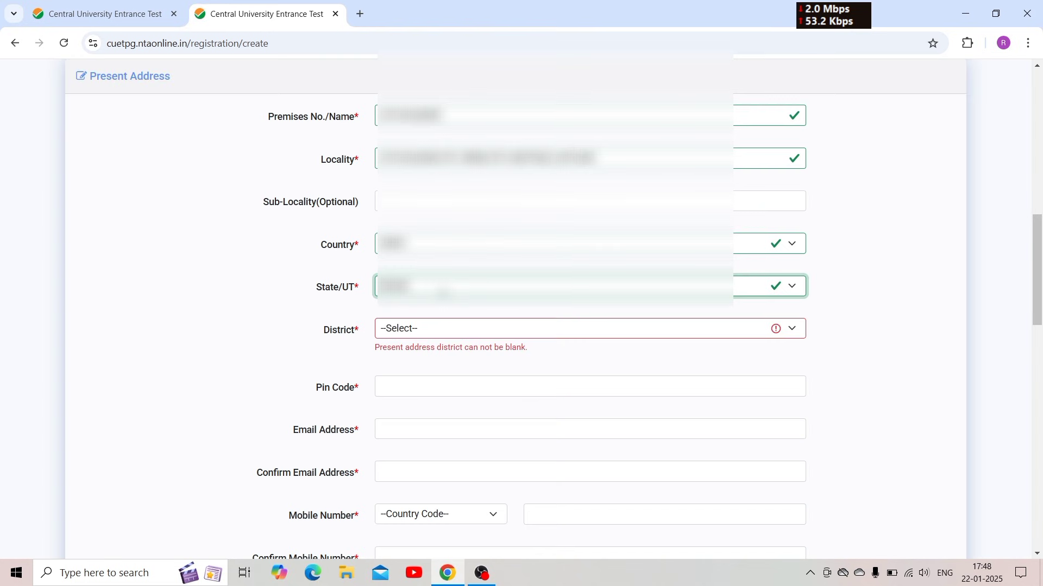
{"action": "scroll", "coordinate": [522, 307], "scroll_direction": "down", "scroll_amount": 1}
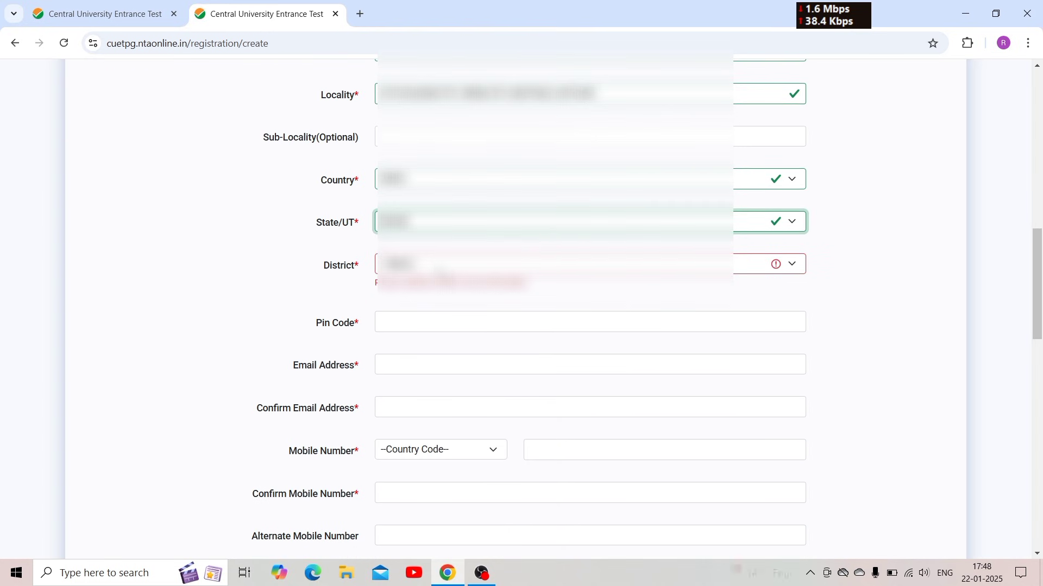
Select the district by typing its first letters and confirming the match.
{"action": "left_click", "coordinate": [439, 267]}
{"action": "type", "text": "kat"}
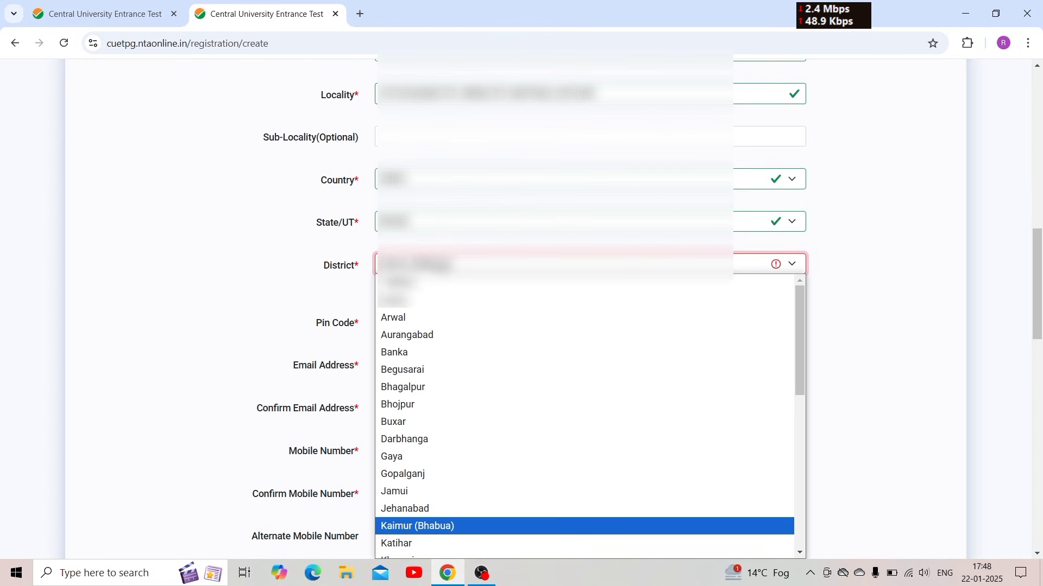
{"action": "key", "text": "Return"}
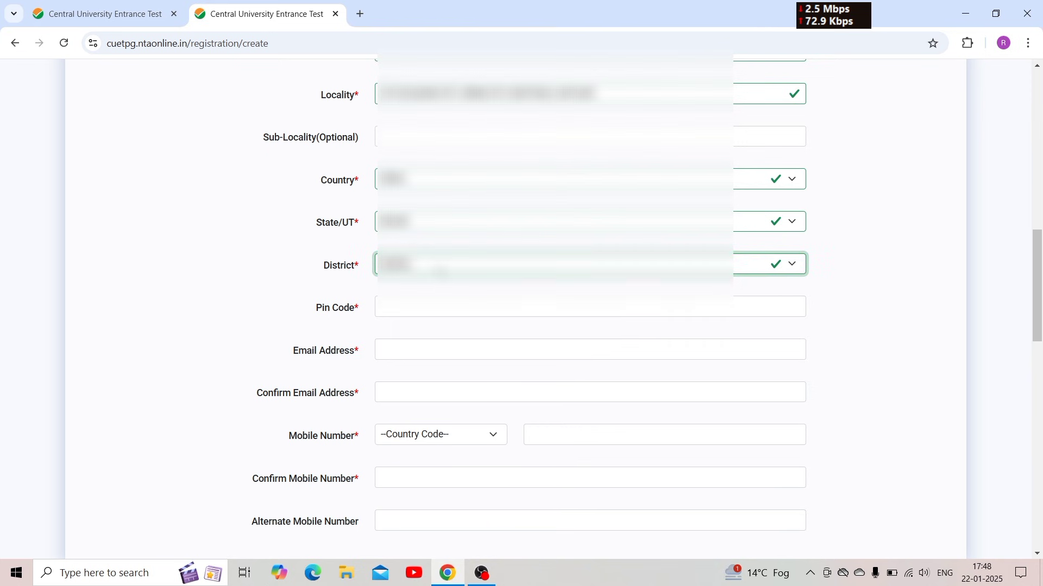
{"action": "scroll", "coordinate": [440, 271], "scroll_direction": "down", "scroll_amount": 1}
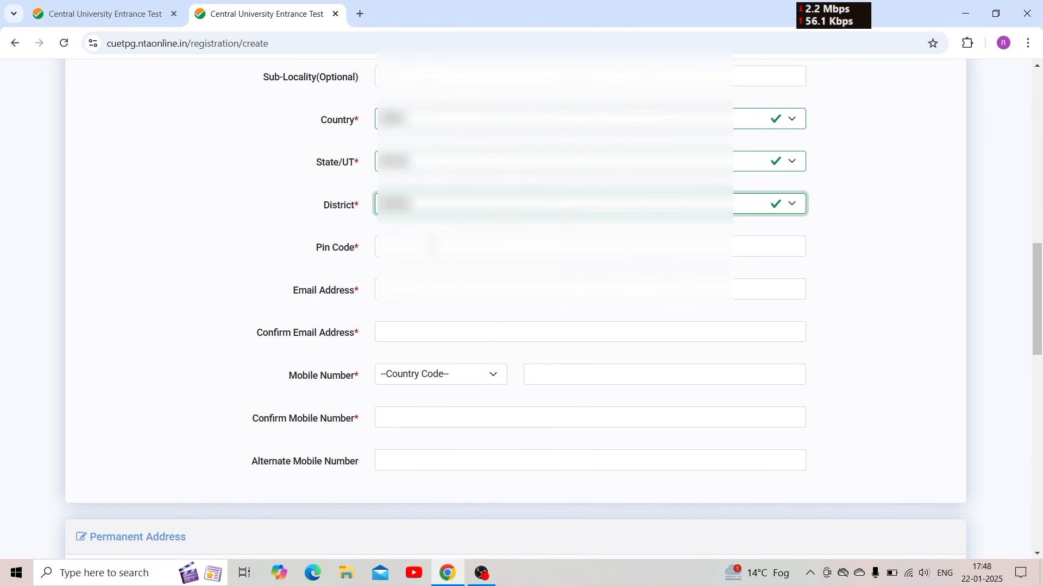
Enter the present address pin code.
{"action": "left_click", "coordinate": [433, 247]}
{"action": "type", "text": "******"}
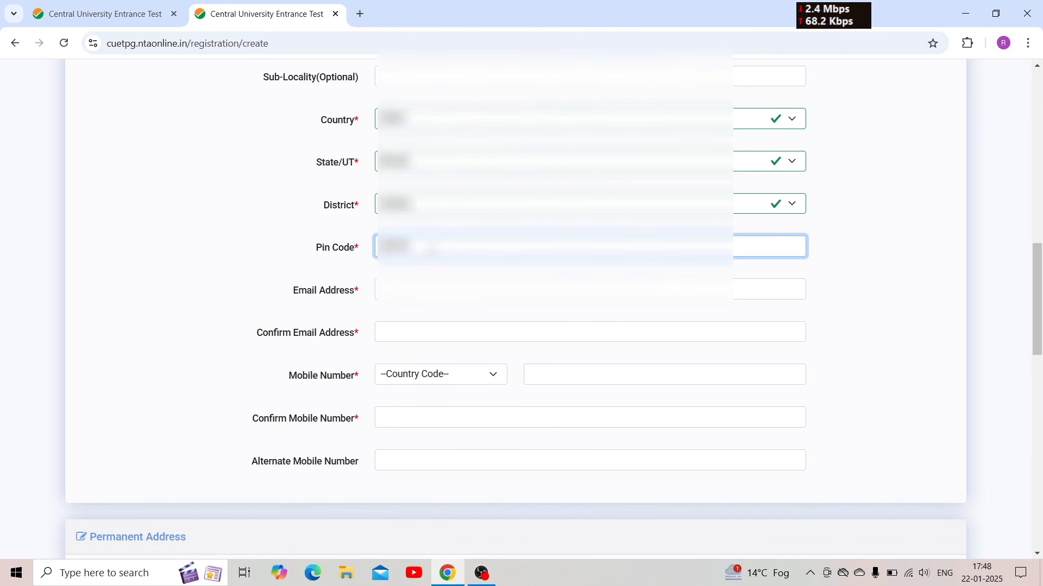
{"action": "type", "text": "*"}
{"action": "scroll", "coordinate": [433, 248], "scroll_direction": "down", "scroll_amount": 1}
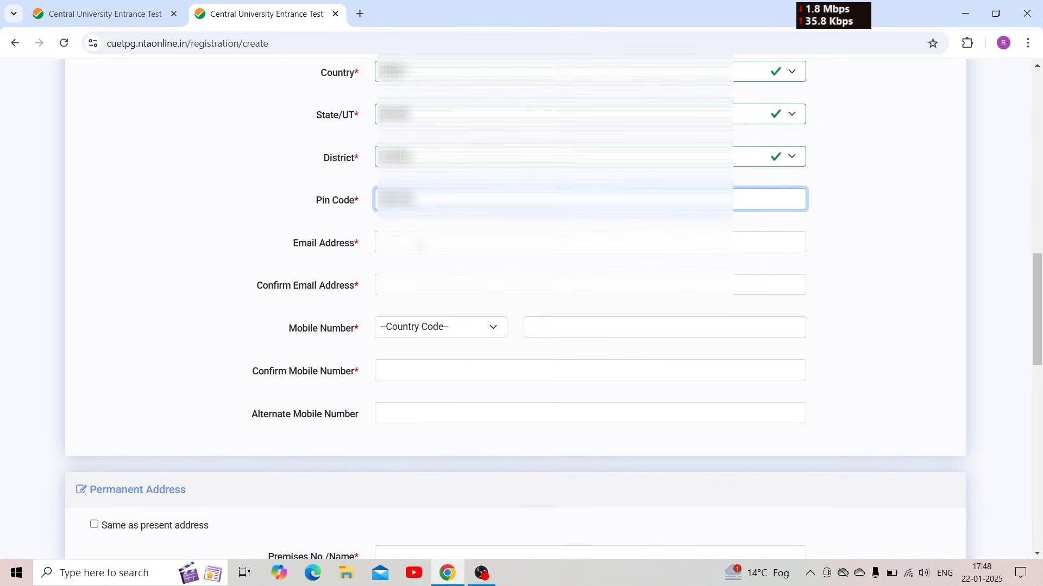
Enter the candidate's e-mail address and retype it in Confirm Email Address.
{"action": "left_click", "coordinate": [419, 246]}
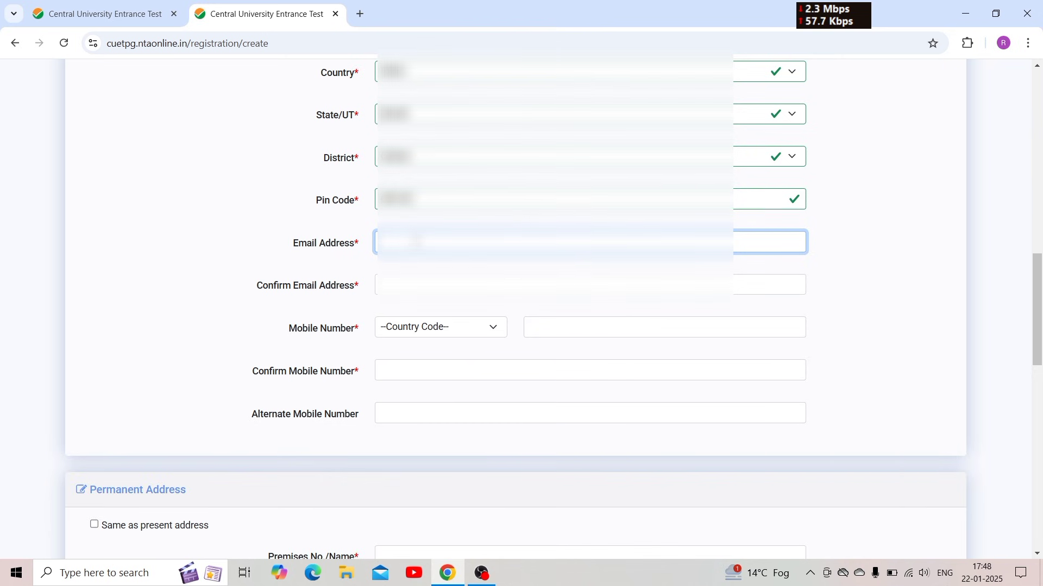
{"action": "type", "text": "**"}
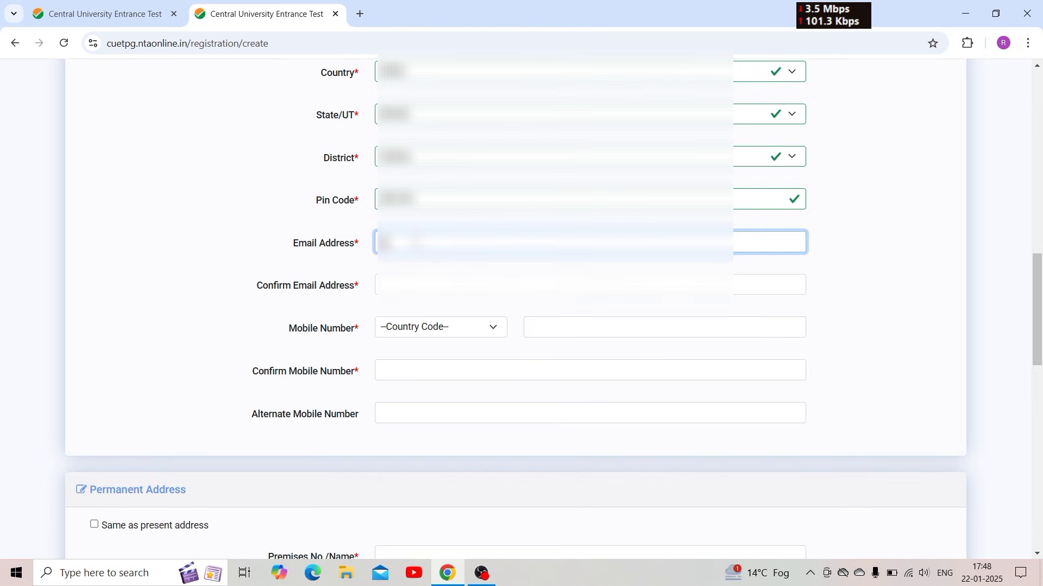
{"action": "type", "text": "????"}
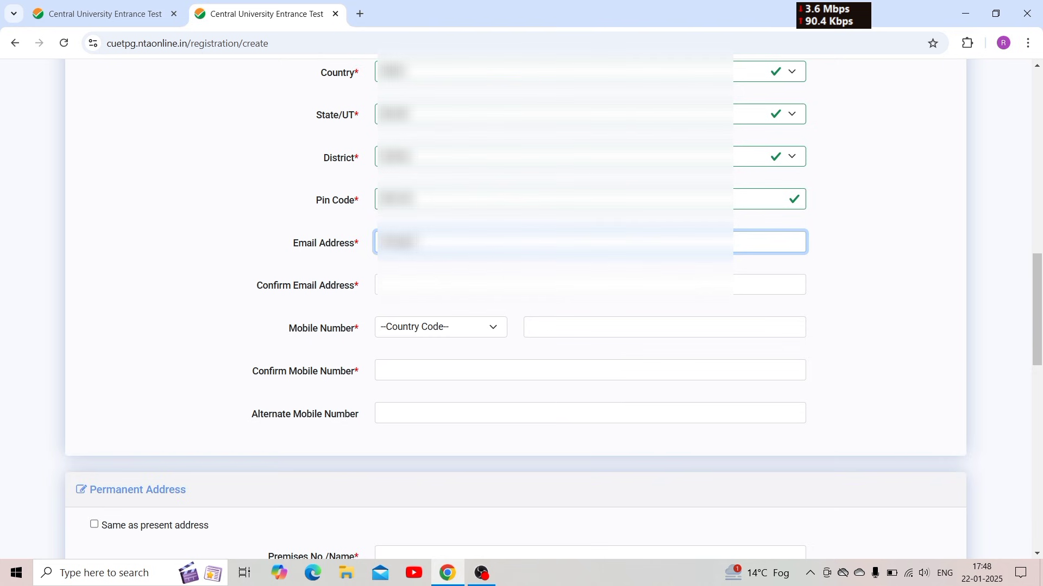
{"action": "type", "text": "???????"}
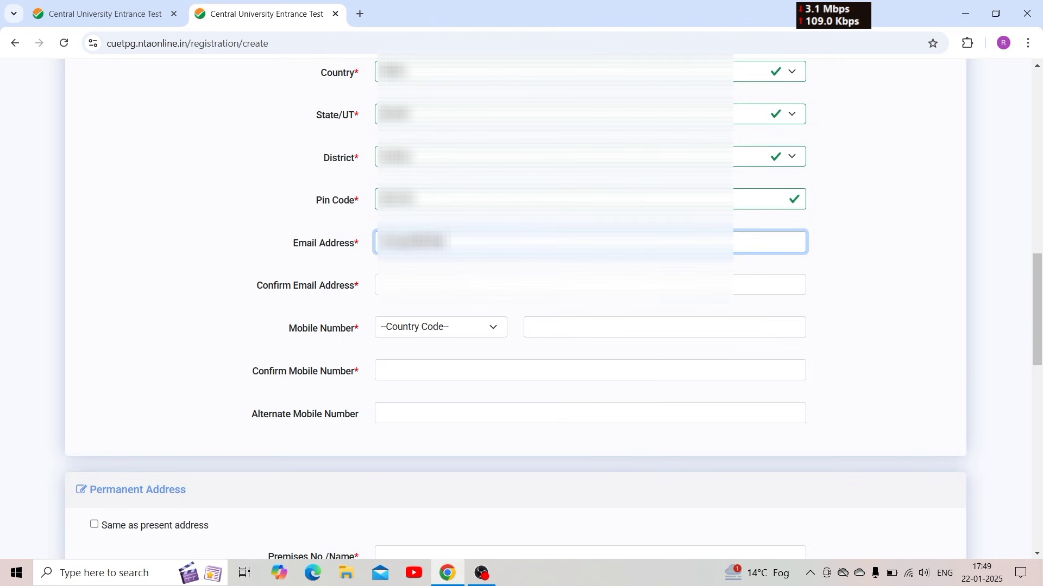
{"action": "type", "text": "???"}
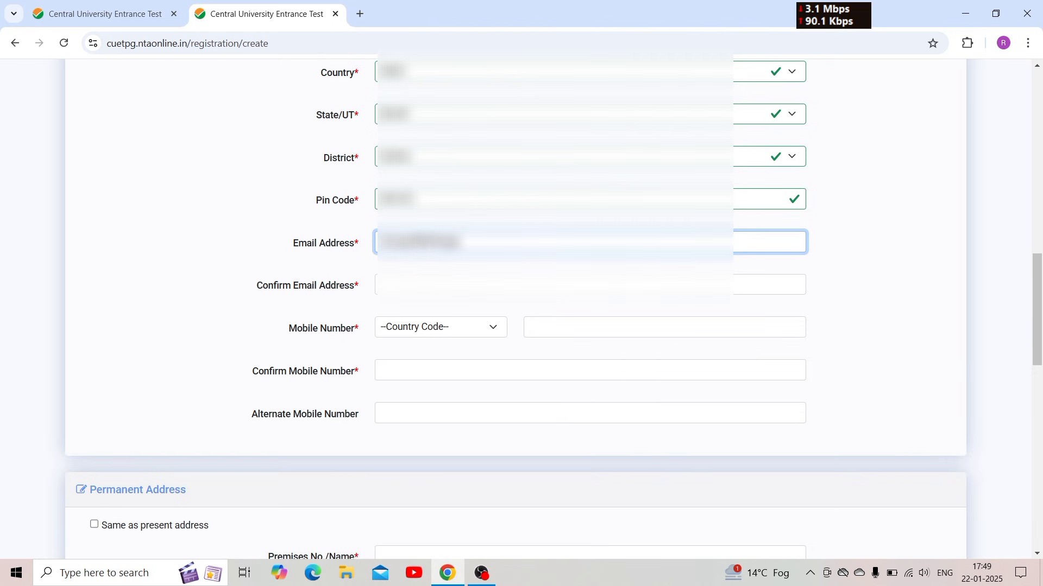
{"action": "type", "text": "????????"}
{"action": "scroll", "coordinate": [521, 305], "scroll_direction": "down", "scroll_amount": 1}
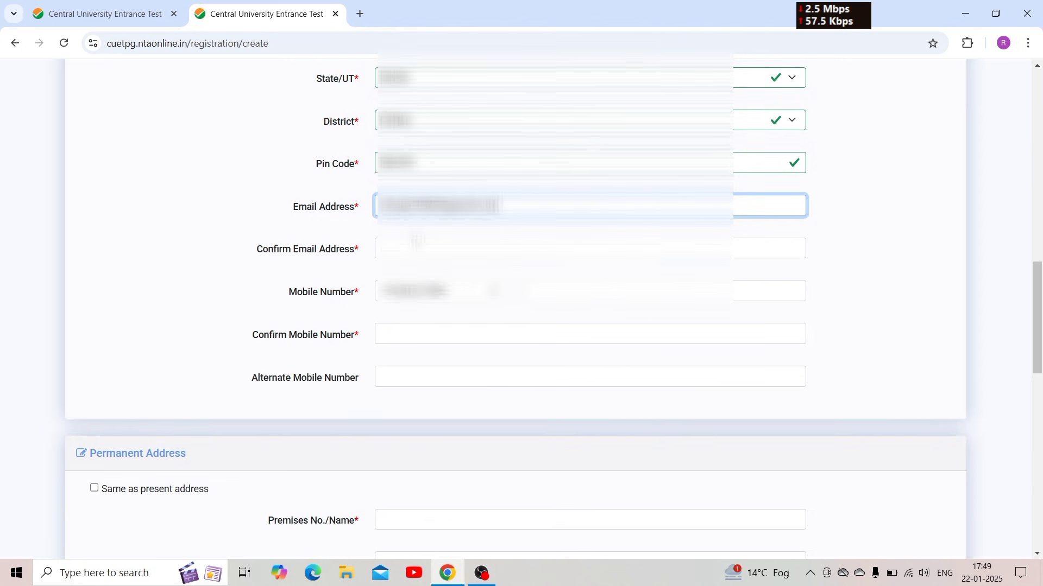
{"action": "left_click", "coordinate": [415, 249]}
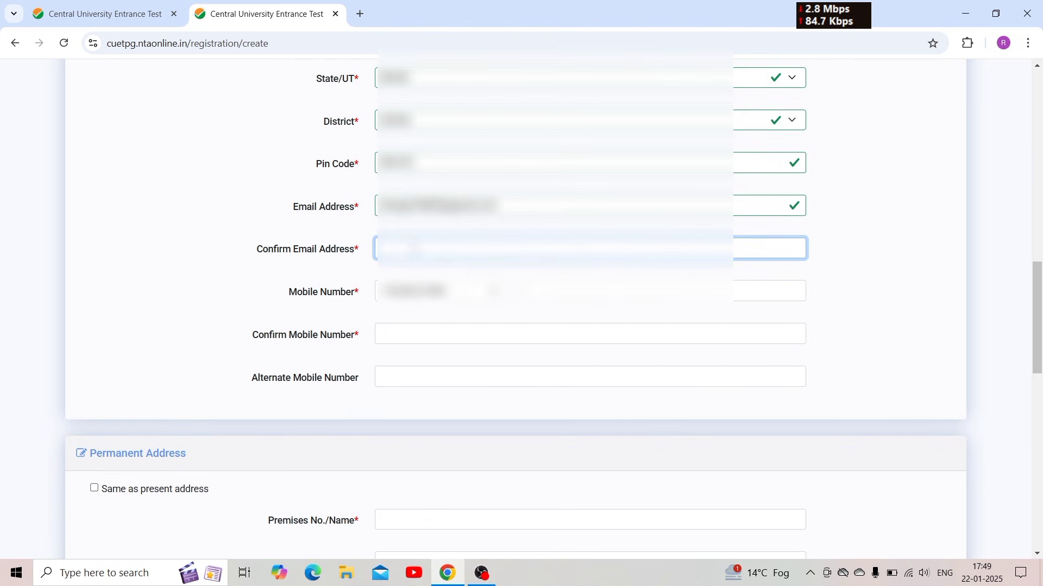
{"action": "type", "text": "[blurred][blurred]"}
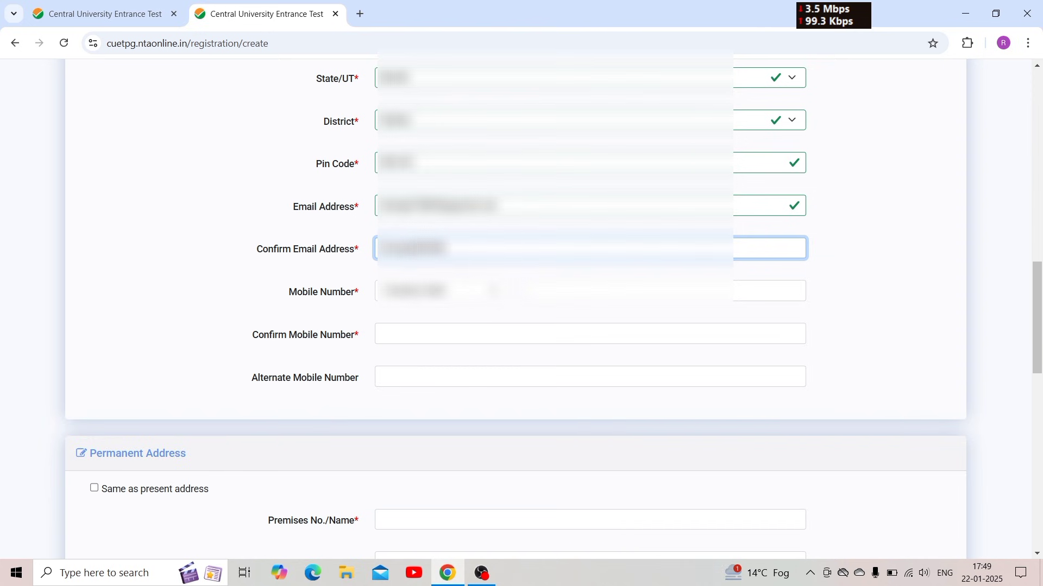
{"action": "type", "text": "[blurred][blurred].com"}
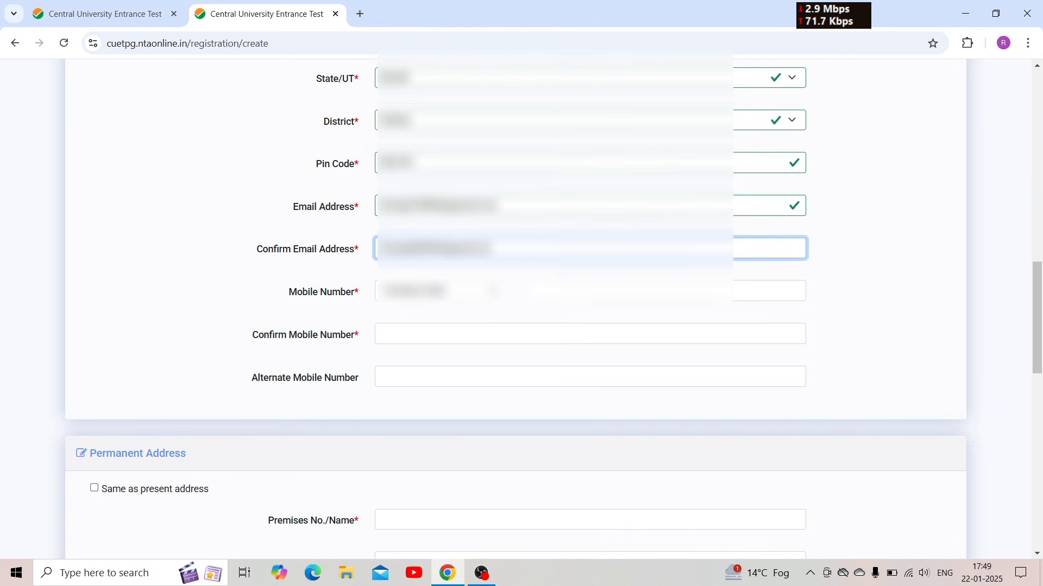
{"action": "scroll", "coordinate": [492, 289], "scroll_direction": "down", "scroll_amount": 1}
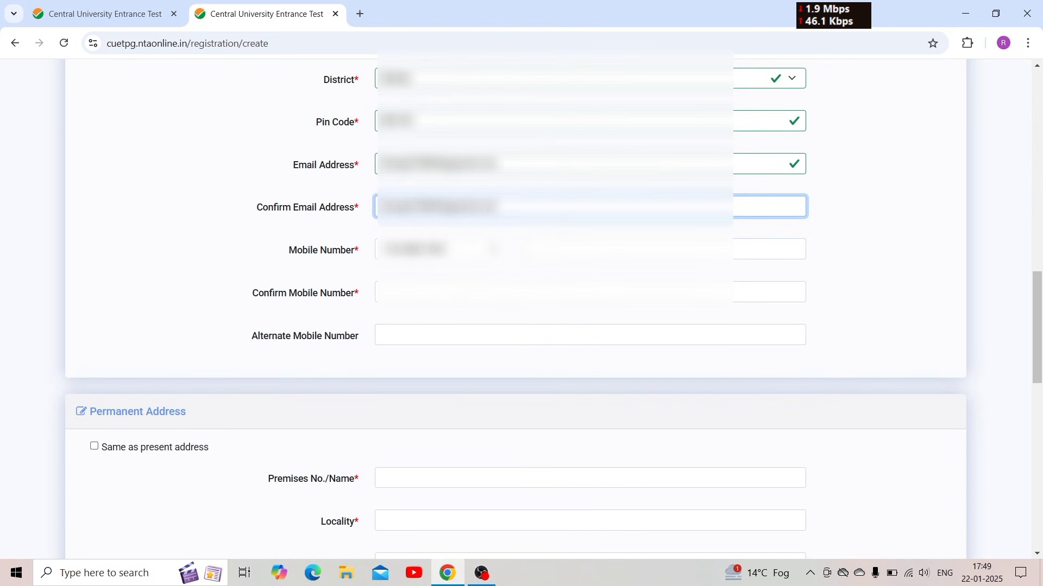
Fill in the mobile number from the saved suggestion and enter it again in the confirm-mobile field.
{"action": "left_click", "coordinate": [492, 251]}
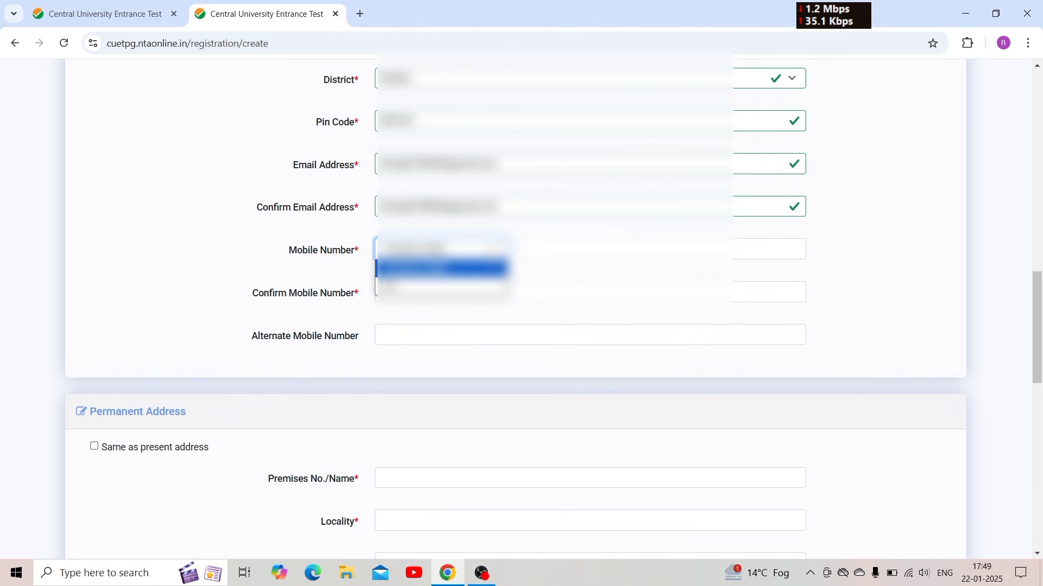
{"action": "key", "text": "Down"}
{"action": "left_click", "coordinate": [473, 280]}
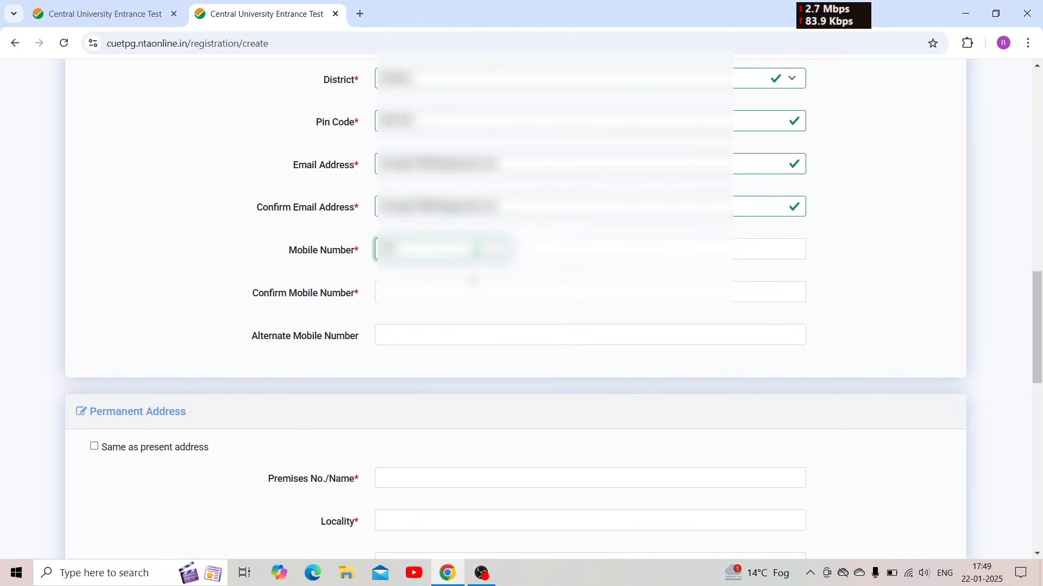
{"action": "left_click", "coordinate": [530, 249]}
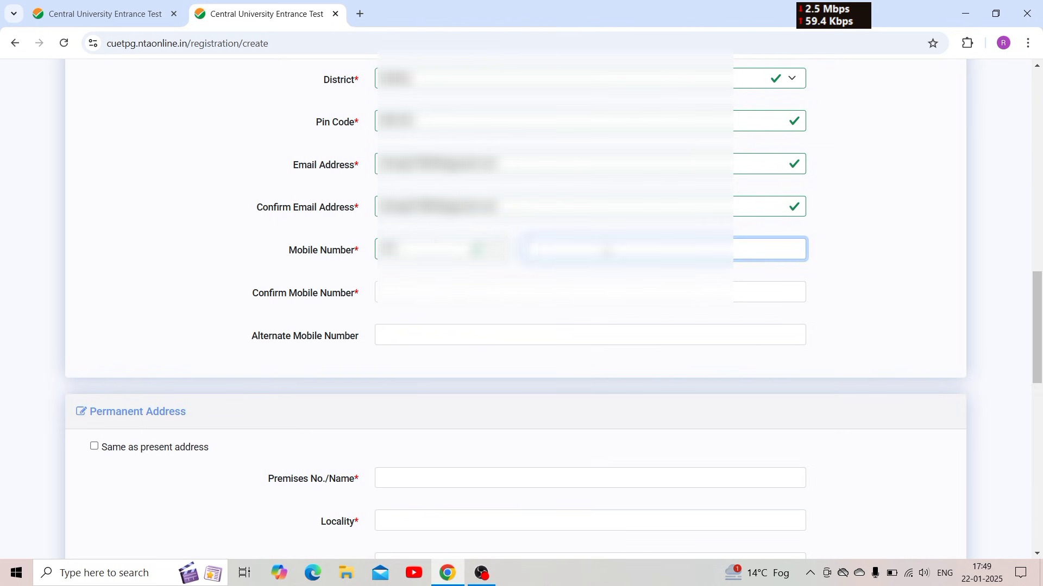
{"action": "type", "text": "••••••••••"}
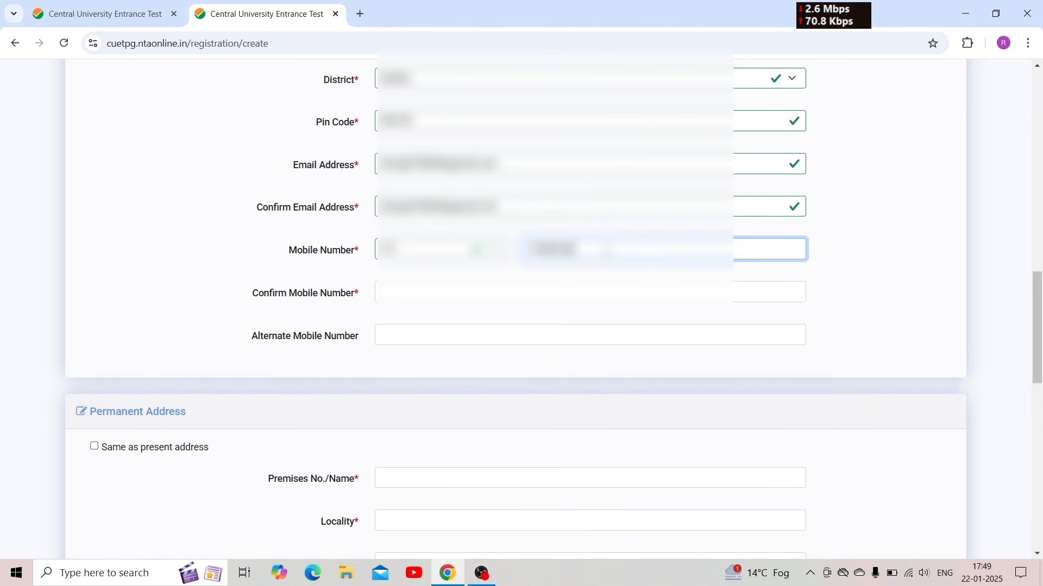
{"action": "scroll", "coordinate": [603, 250], "scroll_direction": "down", "scroll_amount": 1}
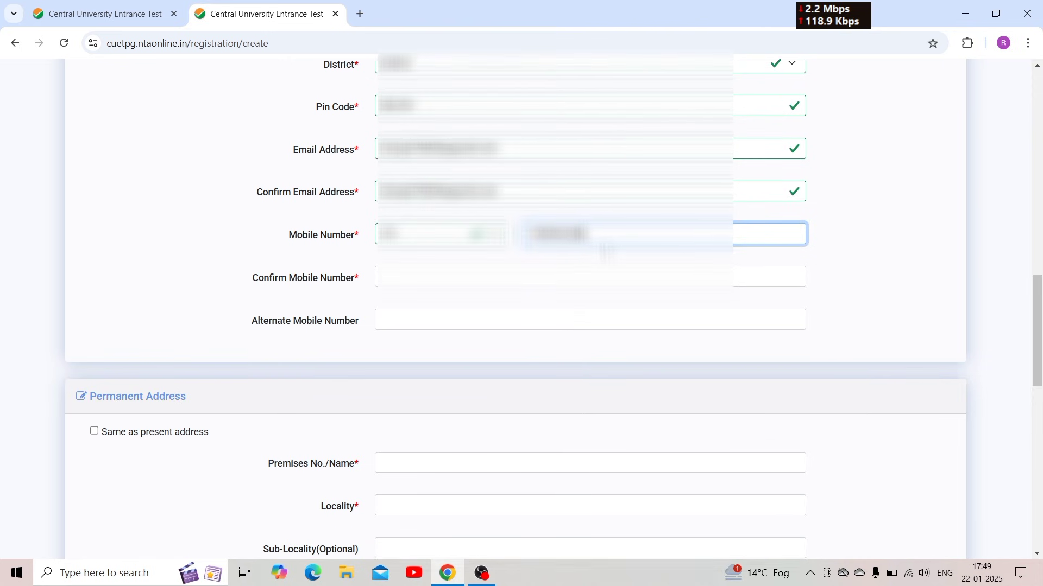
{"action": "scroll", "coordinate": [607, 250], "scroll_direction": "down", "scroll_amount": 1}
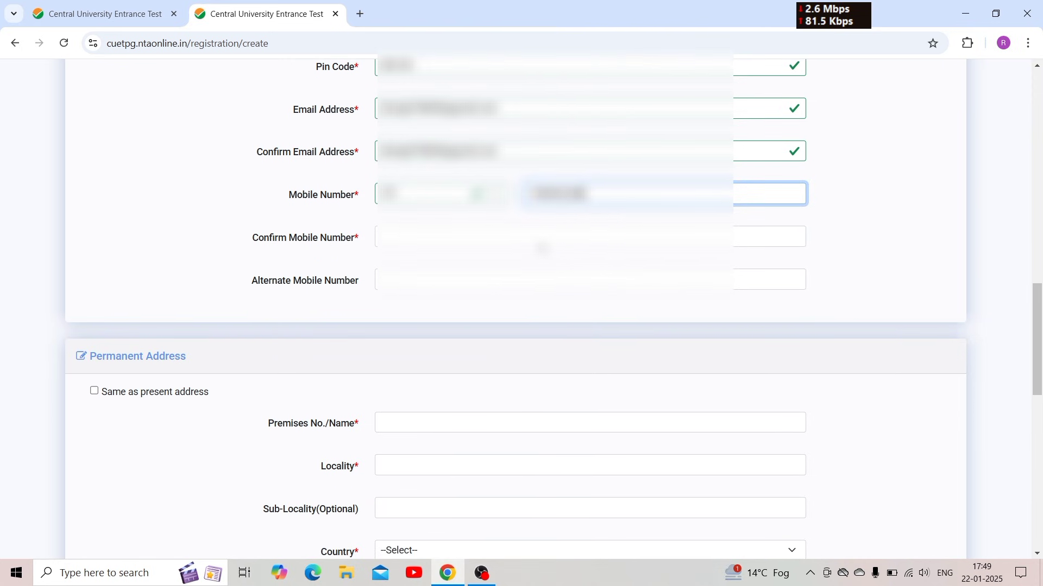
{"action": "key", "text": "Tab"}
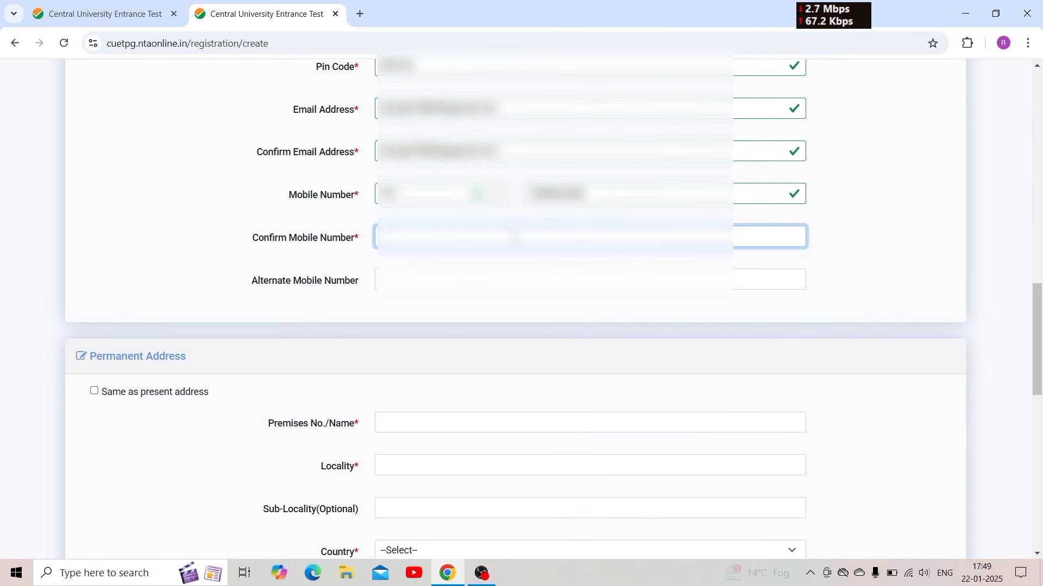
{"action": "type", "text": "+919876"}
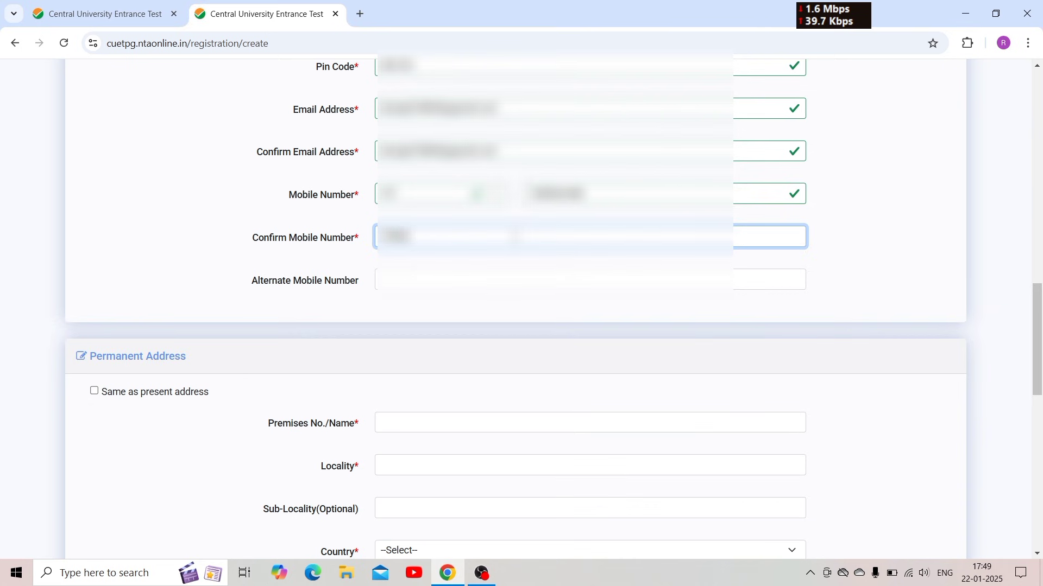
{"action": "type", "text": "543"}
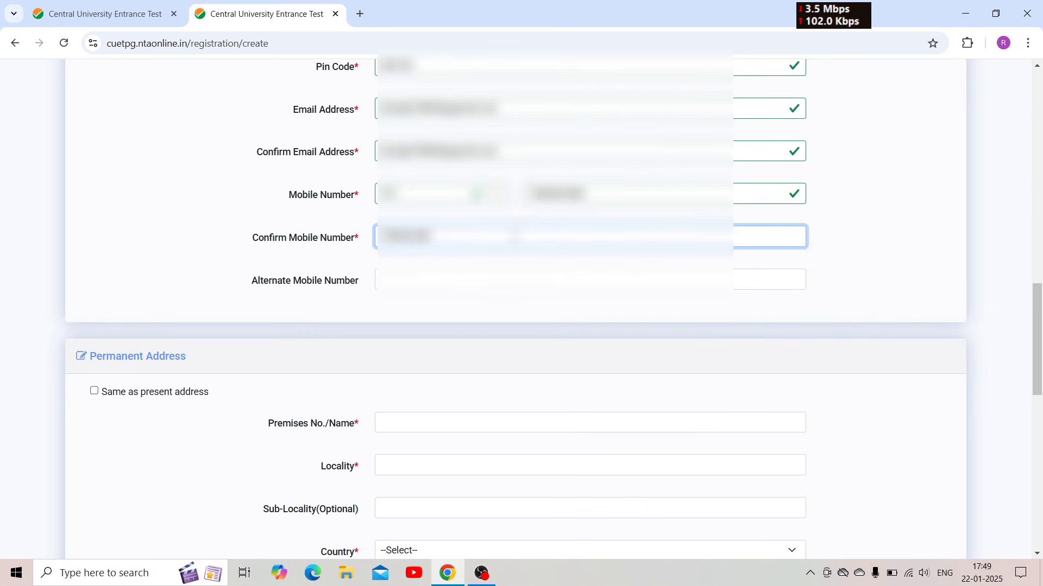
Enter an alternate mobile number, then scroll toward the Permanent Address section.
{"action": "scroll", "coordinate": [509, 242], "scroll_direction": "down", "scroll_amount": 1}
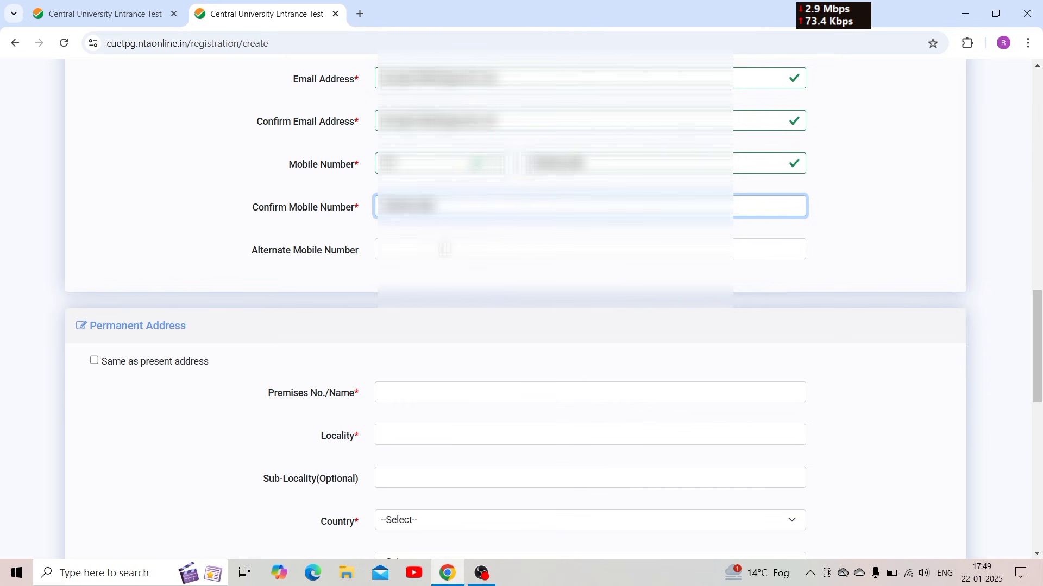
{"action": "left_click", "coordinate": [413, 249]}
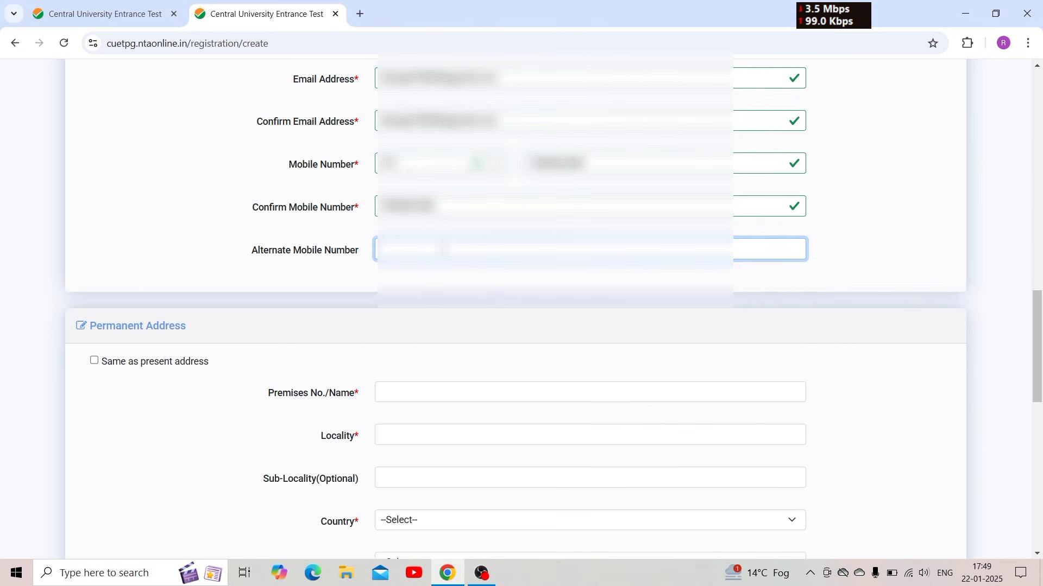
{"action": "type", "text": "9876"}
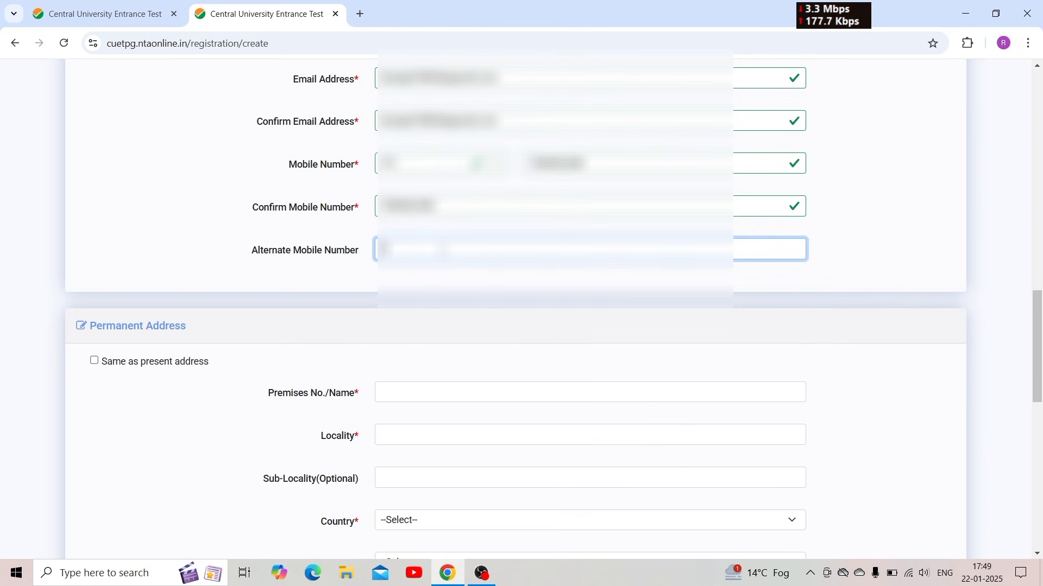
{"action": "type", "text": "5"}
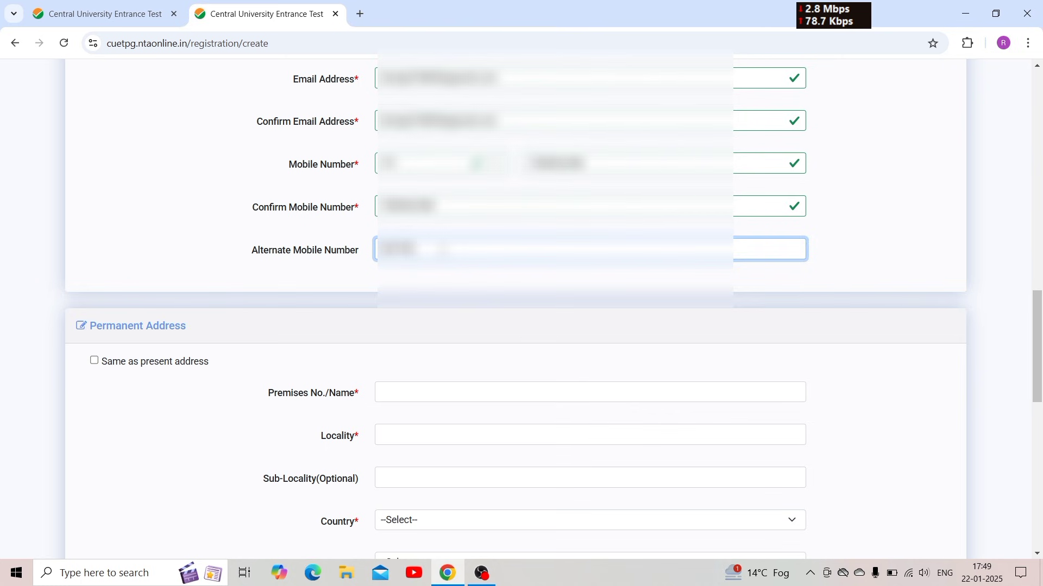
{"action": "type", "text": "4321"}
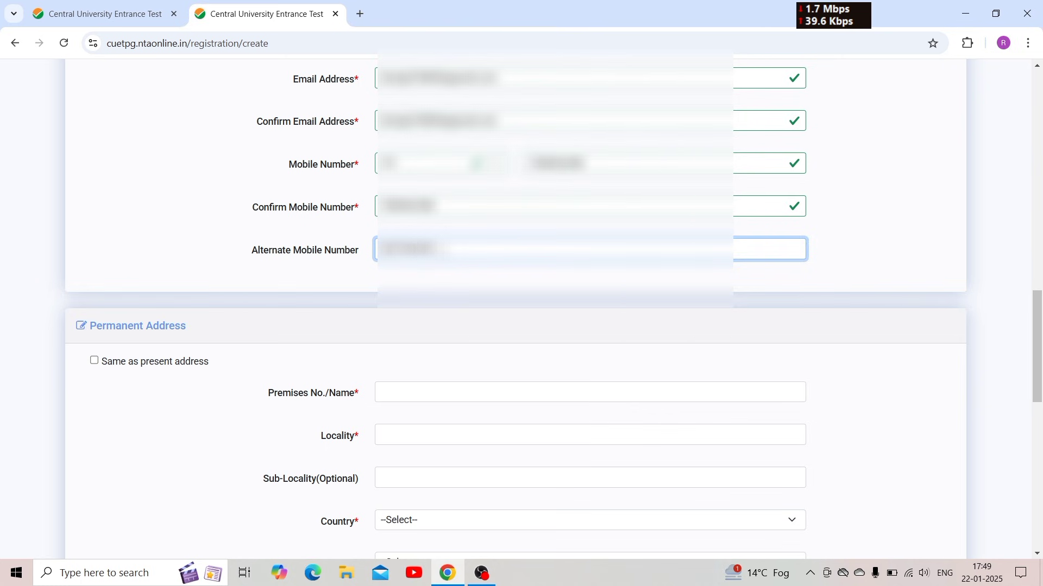
{"action": "scroll", "coordinate": [445, 253], "scroll_direction": "down", "scroll_amount": 1}
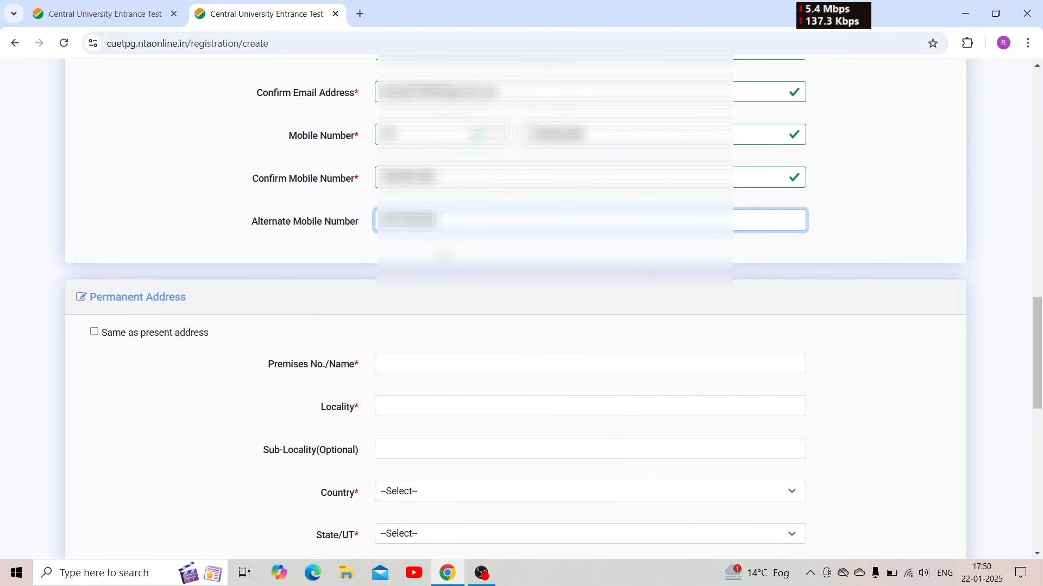
{"action": "scroll", "coordinate": [445, 253], "scroll_direction": "down", "scroll_amount": 1}
Tick 'Same as present address' so the permanent address copies the present one.
{"action": "scroll", "coordinate": [442, 252], "scroll_direction": "down", "scroll_amount": 2}
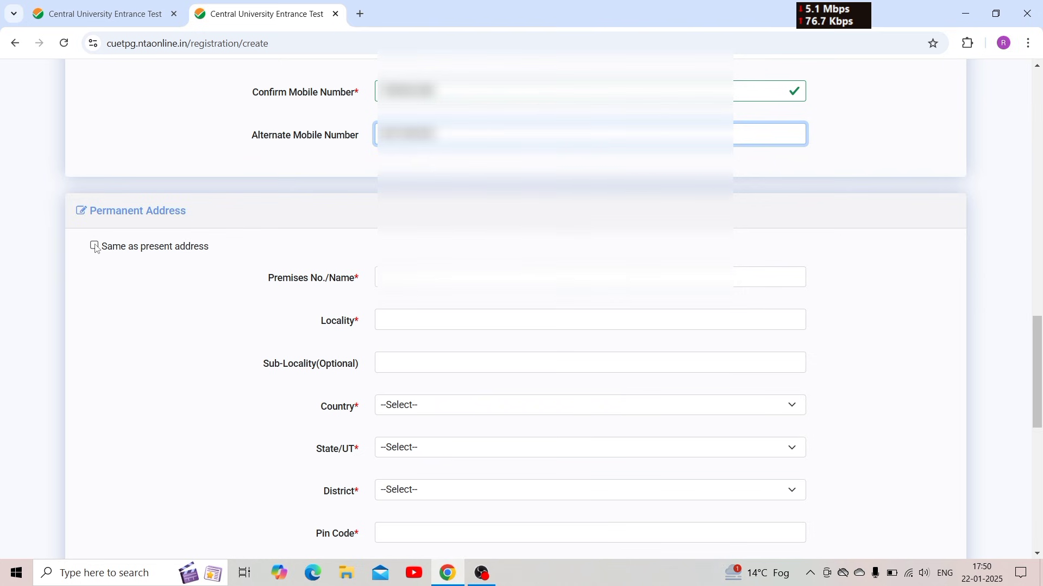
{"action": "left_click", "coordinate": [95, 246]}
{"action": "scroll", "coordinate": [96, 246], "scroll_direction": "down", "scroll_amount": 6}
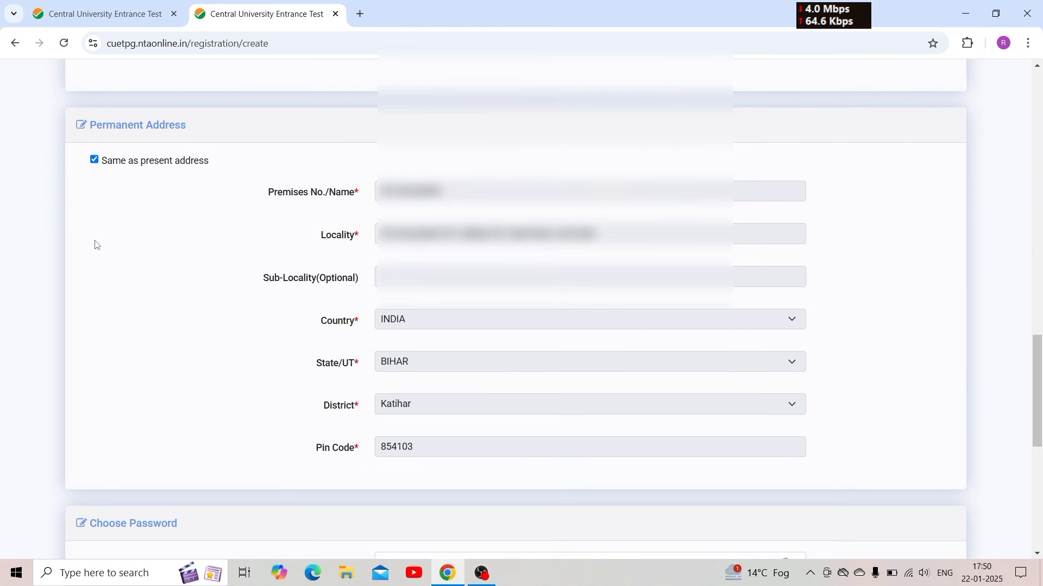
{"action": "scroll", "coordinate": [96, 245], "scroll_direction": "down", "scroll_amount": 2}
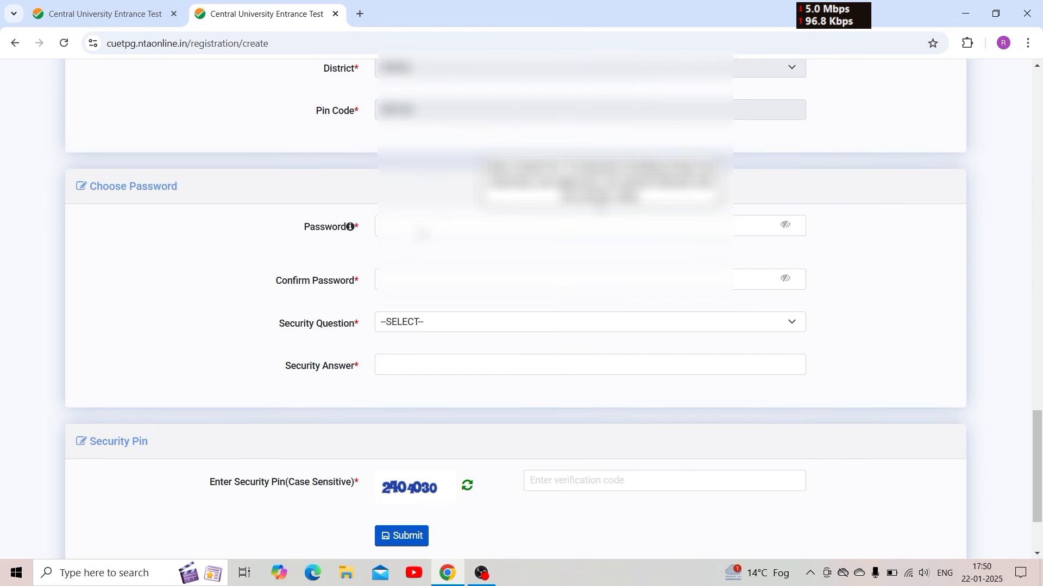
Decline the browser's suggested password, then enter and confirm your own account password.
{"action": "left_click", "coordinate": [422, 232]}
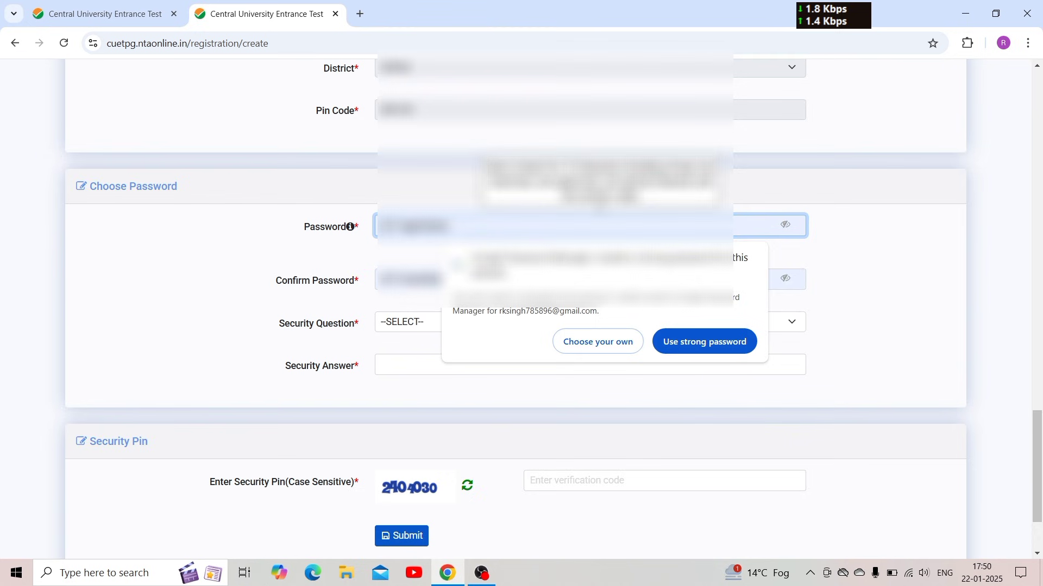
{"action": "key", "text": "Escape"}
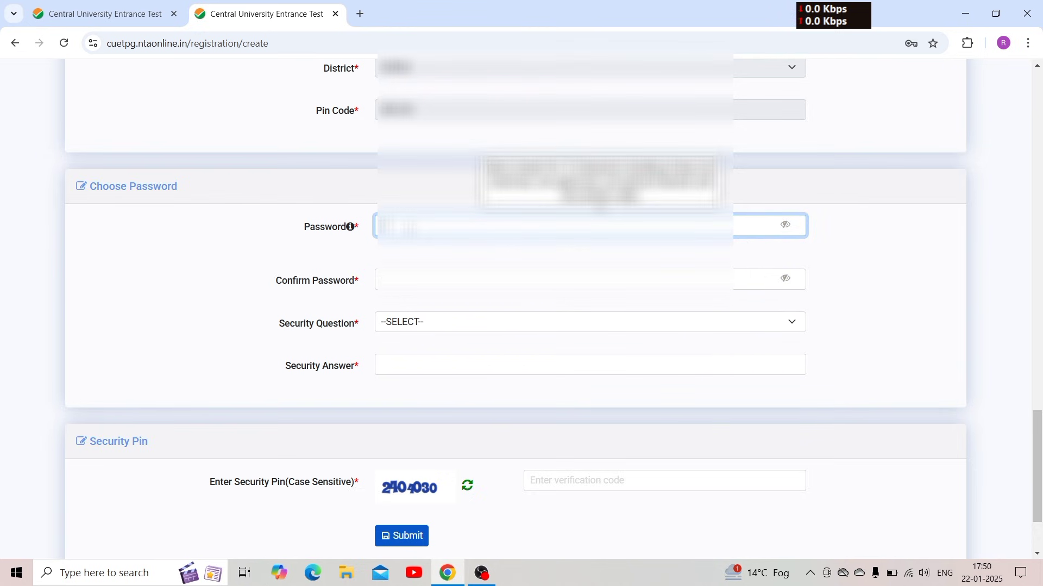
{"action": "type", "text": "•••"}
{"action": "key", "text": "Tab"}
{"action": "type", "text": "•••••••••"}
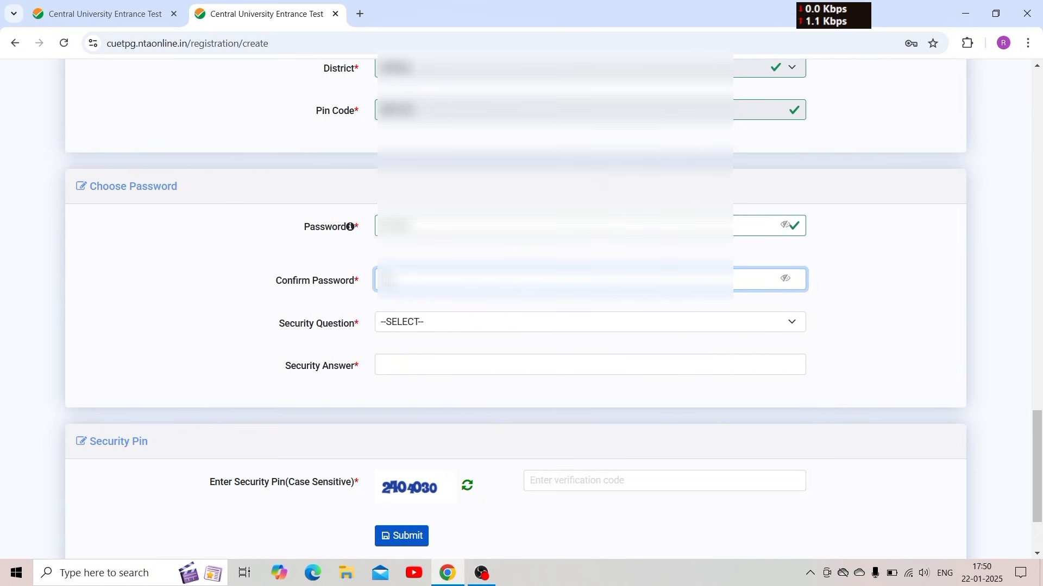
Choose the 'What is your birth city?' security question and type the answer.
{"action": "left_click", "coordinate": [425, 329]}
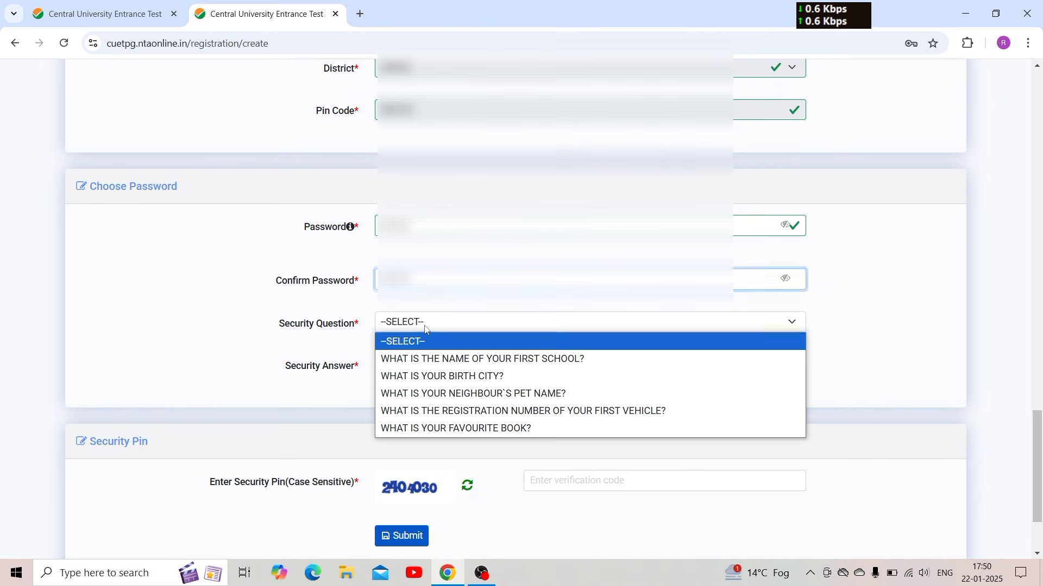
{"action": "scroll", "coordinate": [425, 328], "scroll_direction": "down", "scroll_amount": 1}
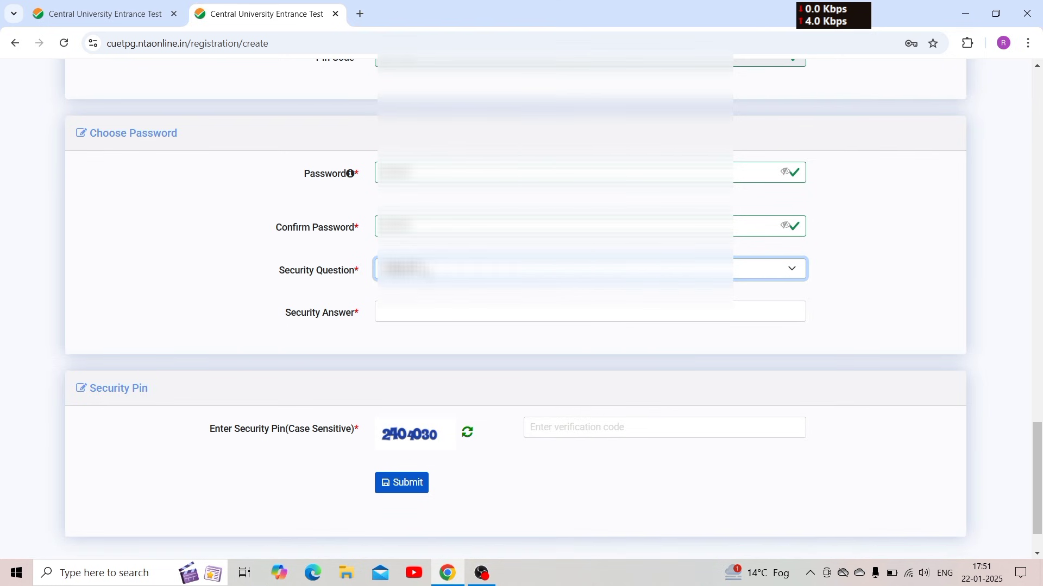
{"action": "left_click", "coordinate": [427, 270]}
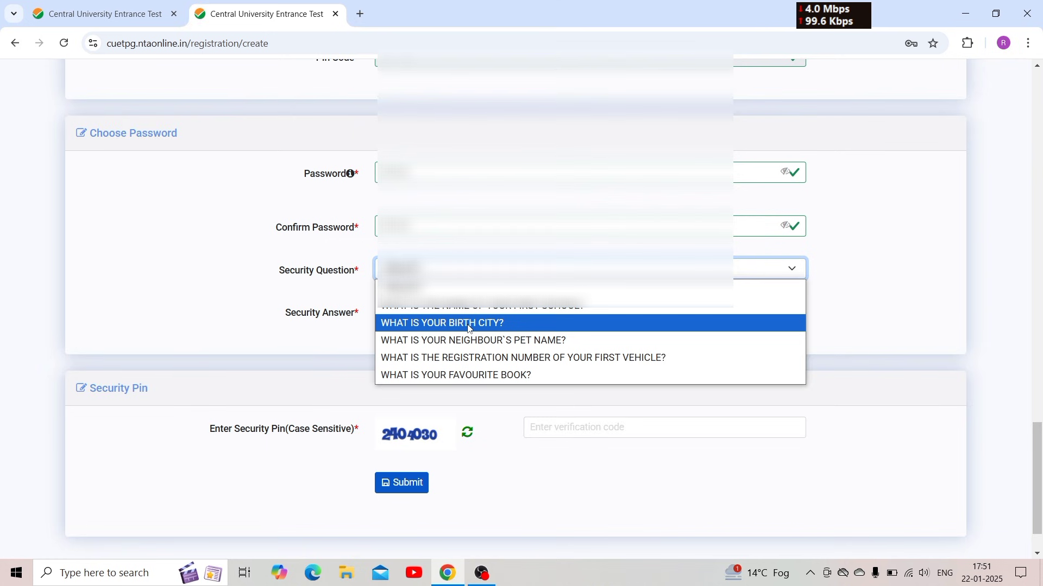
{"action": "left_click", "coordinate": [469, 323]}
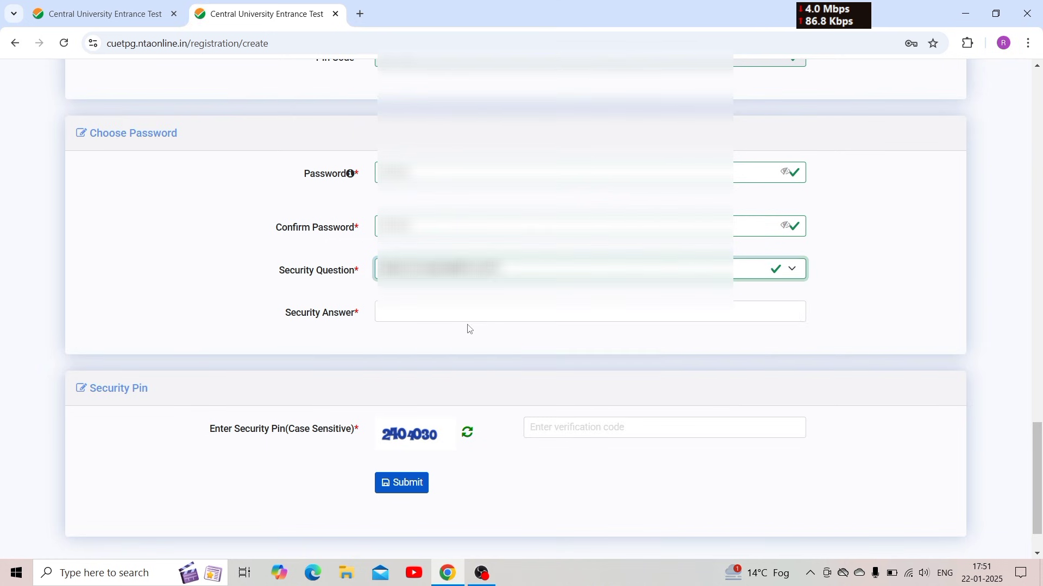
{"action": "left_click", "coordinate": [450, 317]}
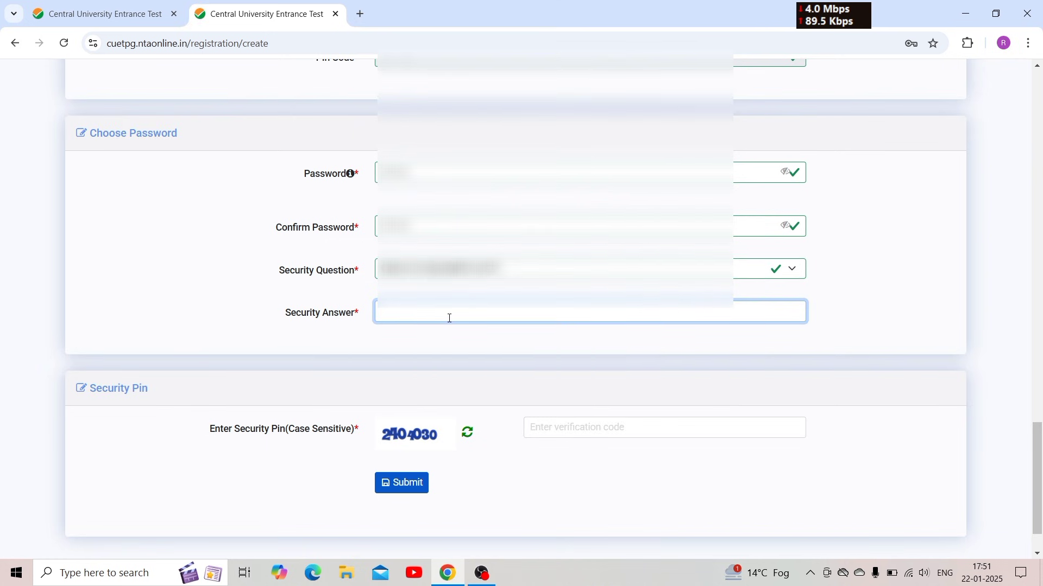
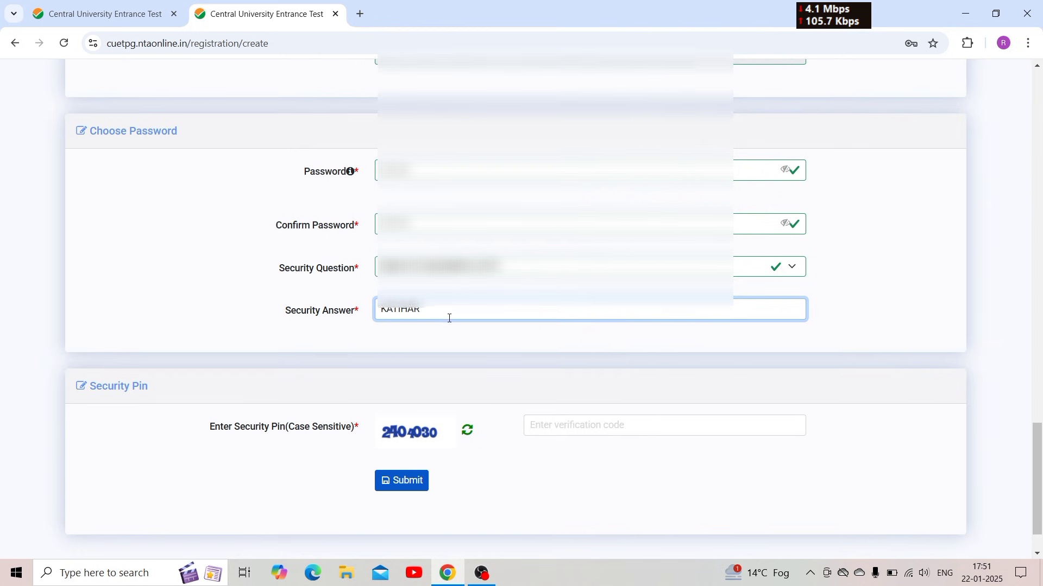
Enter the security pin and submit the form for review.
{"action": "scroll", "coordinate": [449, 318], "scroll_direction": "down", "scroll_amount": 1}
{"action": "left_click", "coordinate": [555, 396]}
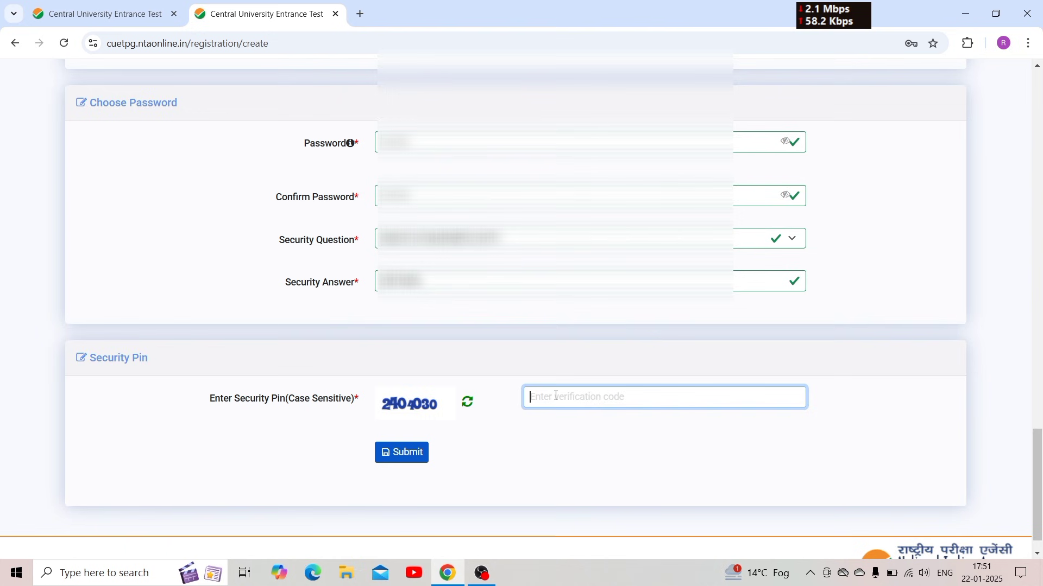
{"action": "type", "text": "2404"}
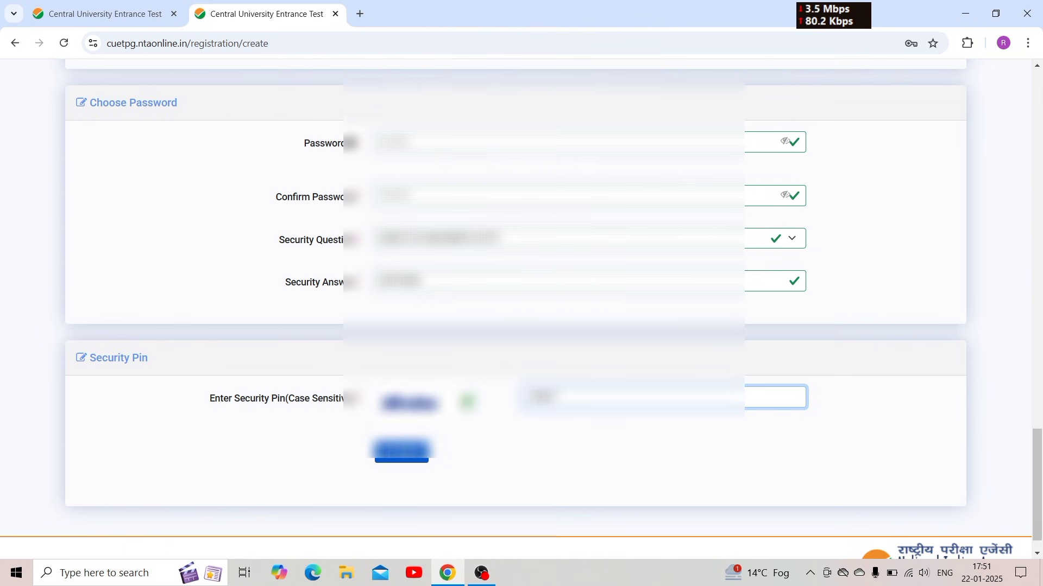
{"action": "left_click", "coordinate": [419, 459]}
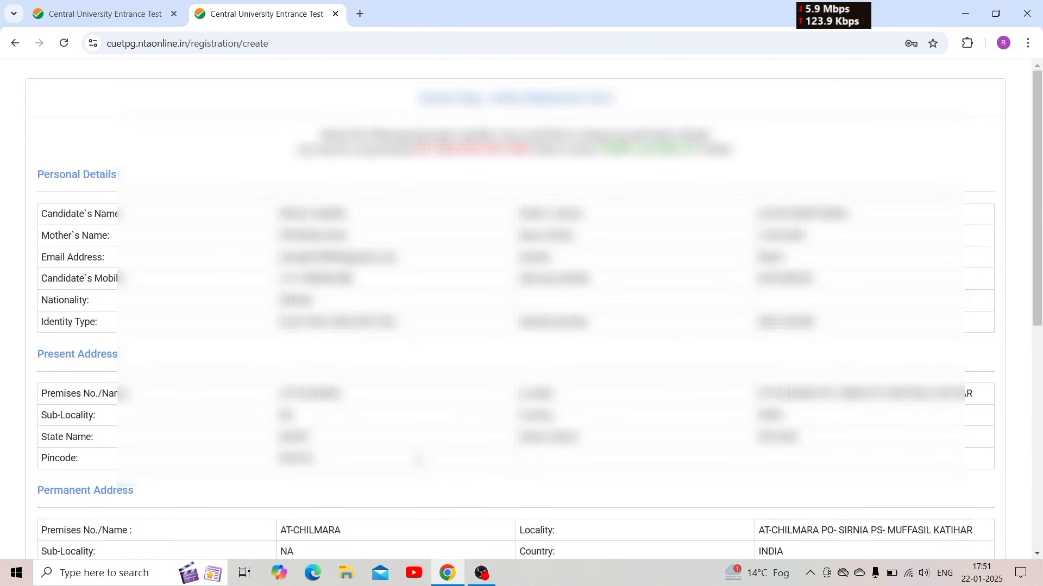
Scroll through the registration preview to review the entered details.
{"action": "scroll", "coordinate": [322, 386], "scroll_direction": "down", "scroll_amount": 1}
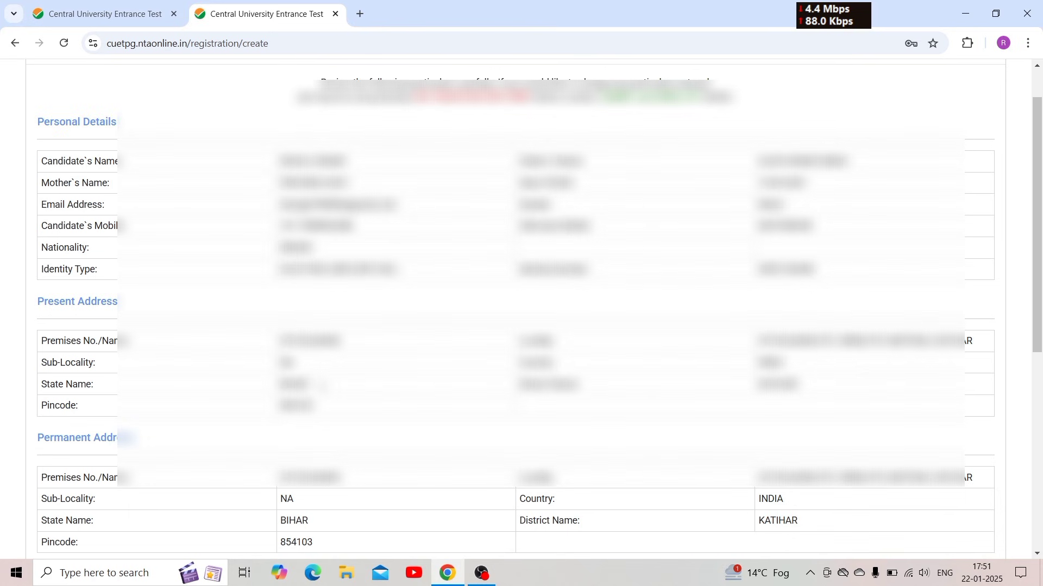
{"action": "scroll", "coordinate": [322, 386], "scroll_direction": "down", "scroll_amount": 1}
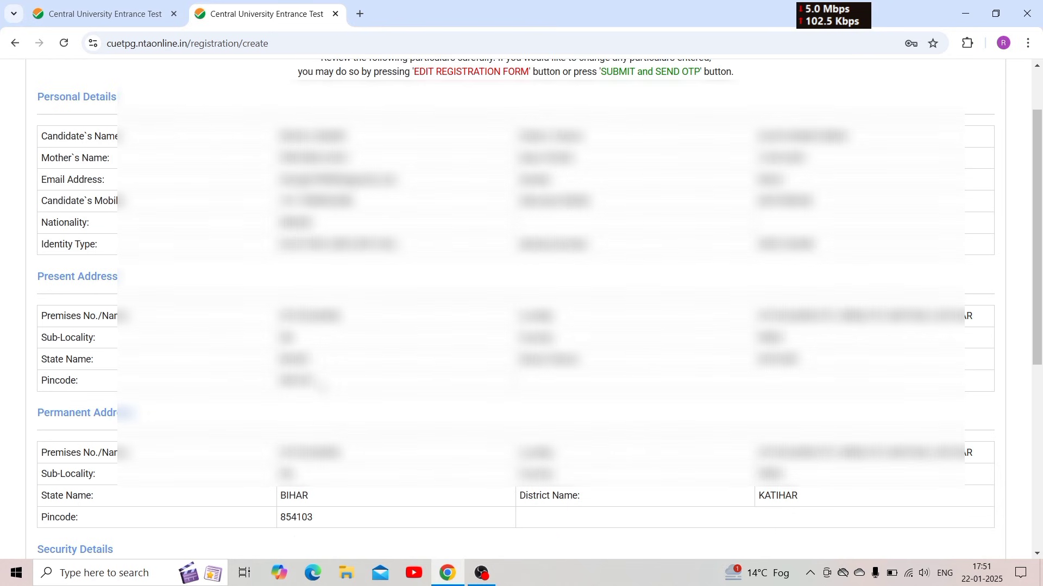
{"action": "scroll", "coordinate": [322, 386], "scroll_direction": "down", "scroll_amount": 6}
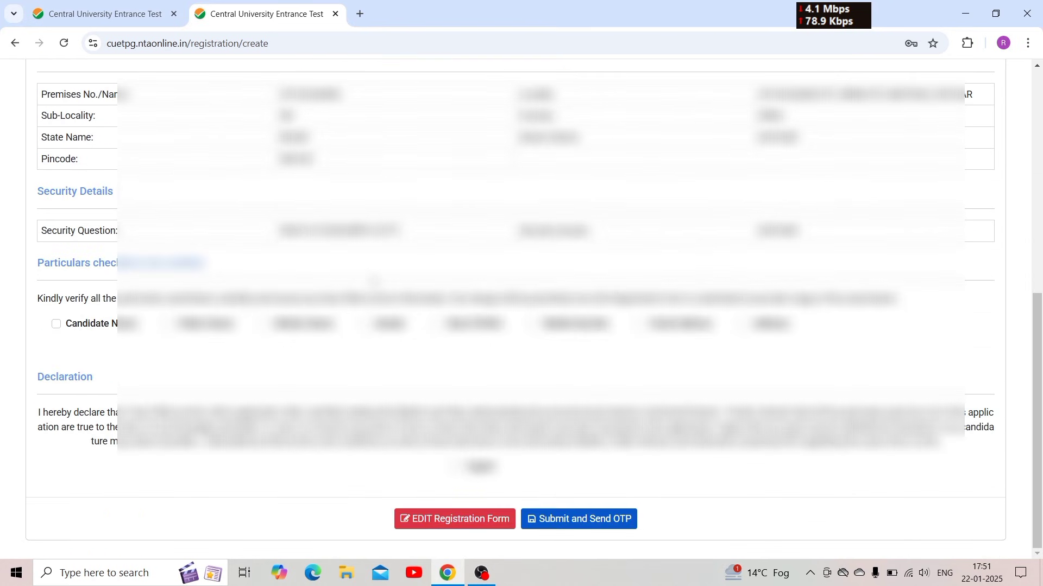
{"action": "scroll", "coordinate": [375, 282], "scroll_direction": "up", "scroll_amount": 3}
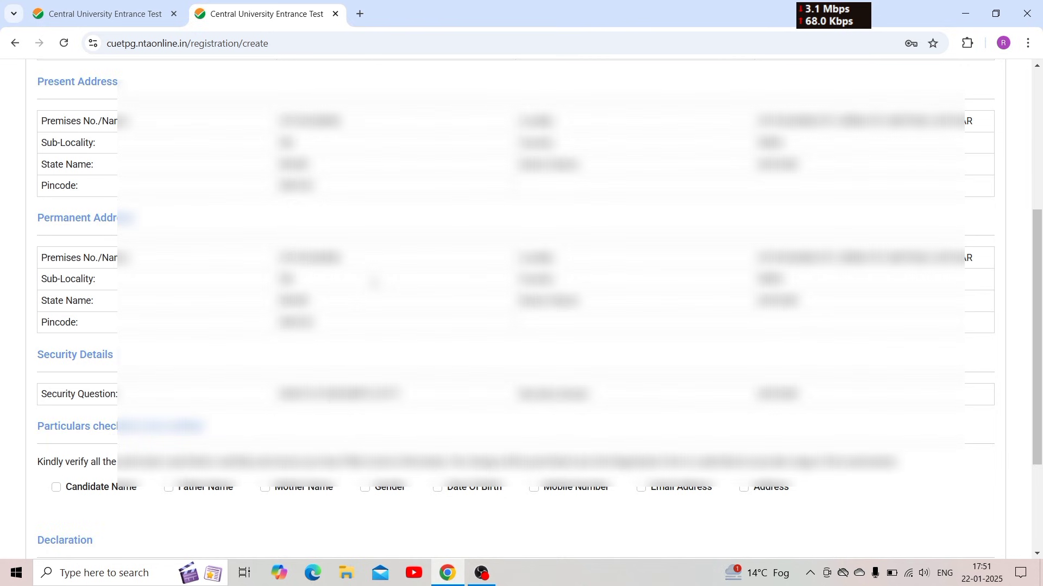
{"action": "scroll", "coordinate": [374, 282], "scroll_direction": "up", "scroll_amount": 5}
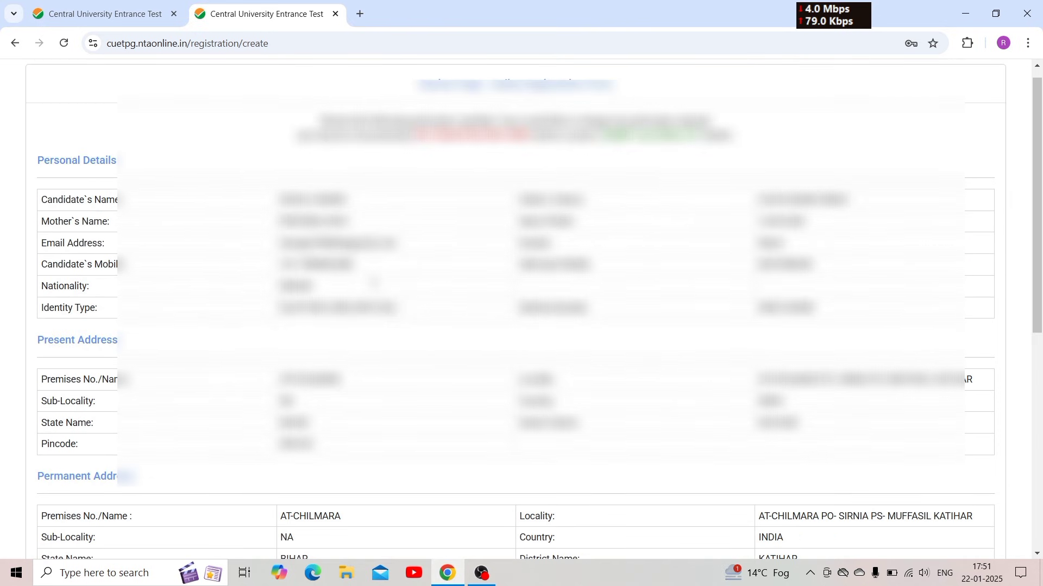
{"action": "scroll", "coordinate": [375, 282], "scroll_direction": "down", "scroll_amount": 1}
{"action": "scroll", "coordinate": [375, 282], "scroll_direction": "down", "scroll_amount": 1}
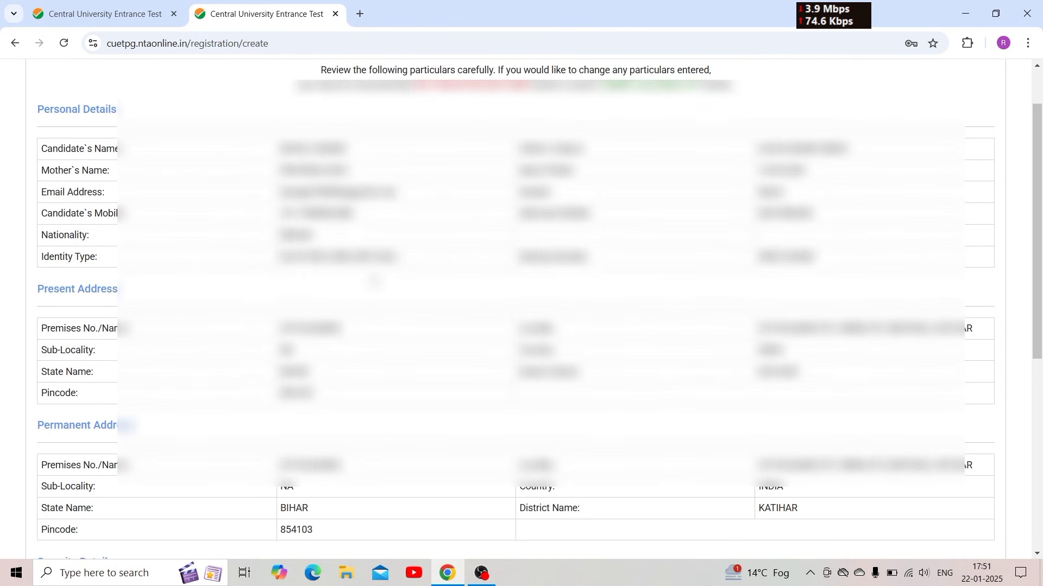
{"action": "scroll", "coordinate": [374, 282], "scroll_direction": "down", "scroll_amount": 1}
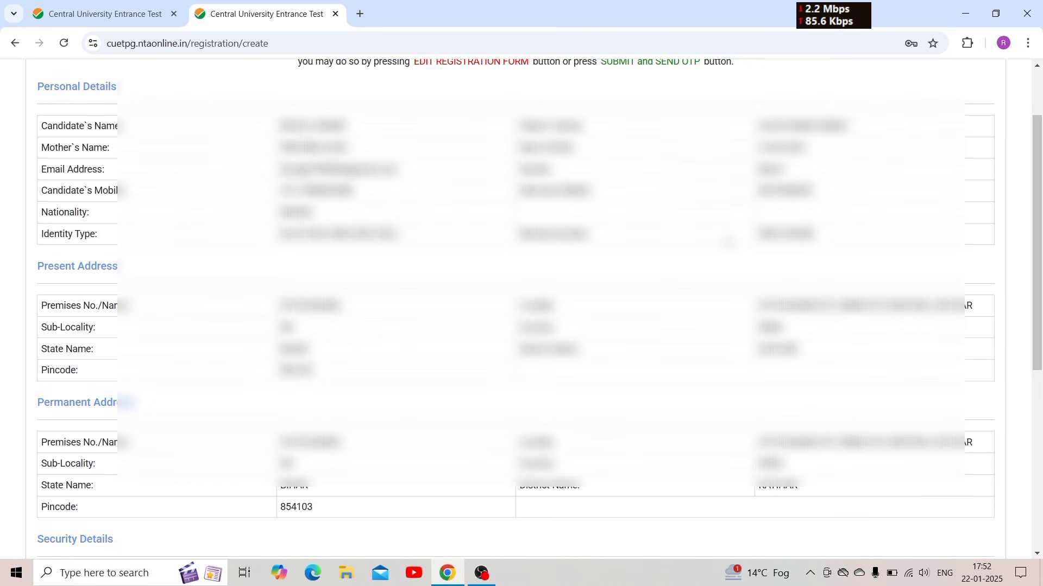
{"action": "scroll", "coordinate": [727, 241], "scroll_direction": "down", "scroll_amount": 5}
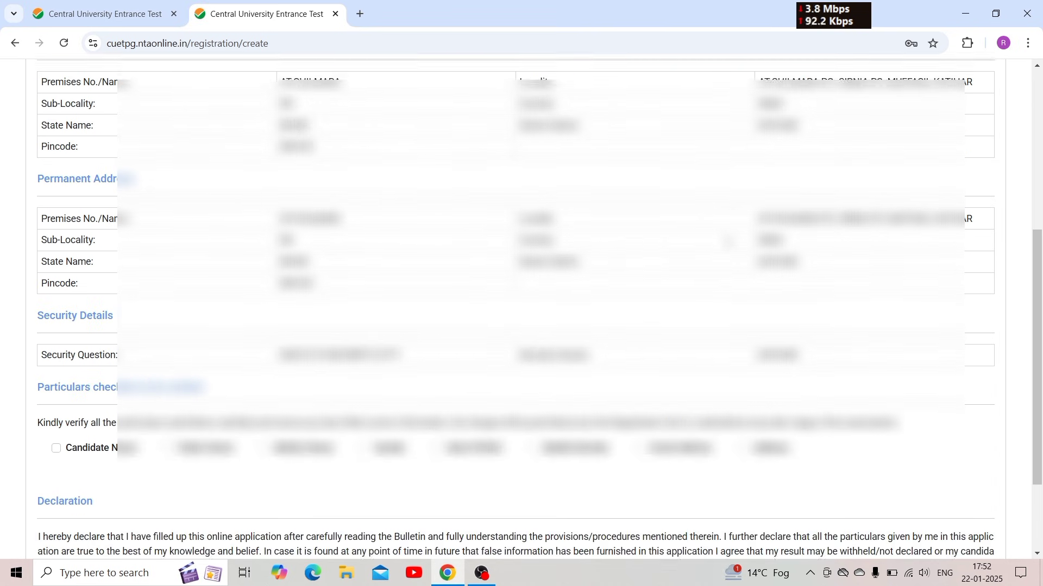
{"action": "scroll", "coordinate": [727, 241], "scroll_direction": "down", "scroll_amount": 3}
Confirm the candidate, father's and mother's names, gender, date of birth, mobile and e-mail.
{"action": "left_click", "coordinate": [56, 324]}
{"action": "left_click", "coordinate": [169, 324]}
{"action": "left_click", "coordinate": [266, 323]}
{"action": "left_click", "coordinate": [365, 324]}
{"action": "left_click", "coordinate": [438, 324]}
{"action": "left_click", "coordinate": [535, 323]}
{"action": "left_click", "coordinate": [642, 323]}
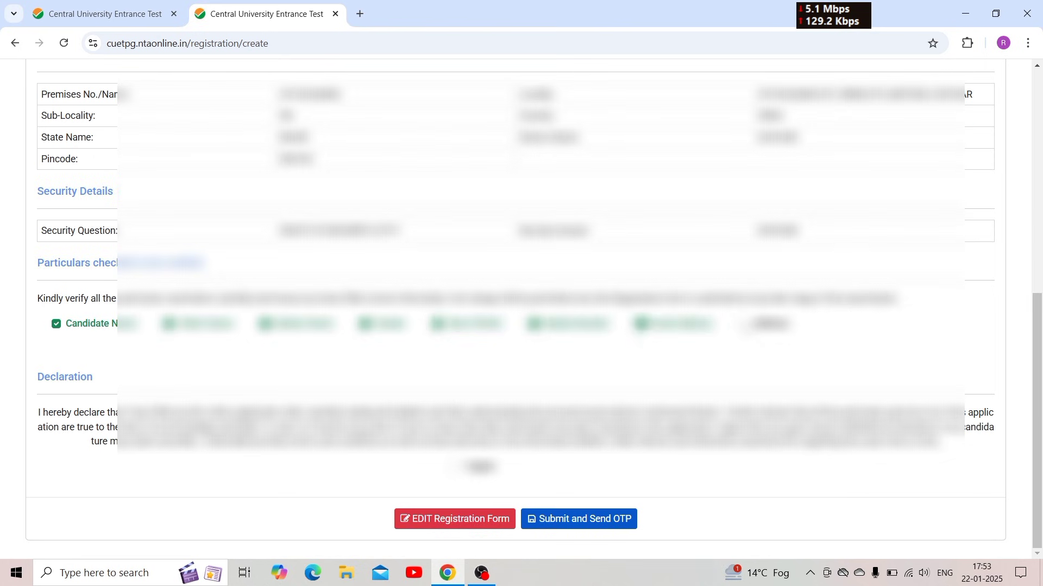
Accept the declaration and choose Submit and Send OTP.
{"action": "scroll", "coordinate": [727, 242], "scroll_direction": "up", "scroll_amount": 5}
{"action": "scroll", "coordinate": [727, 241], "scroll_direction": "down", "scroll_amount": 5}
{"action": "scroll", "coordinate": [728, 242], "scroll_direction": "up", "scroll_amount": 5}
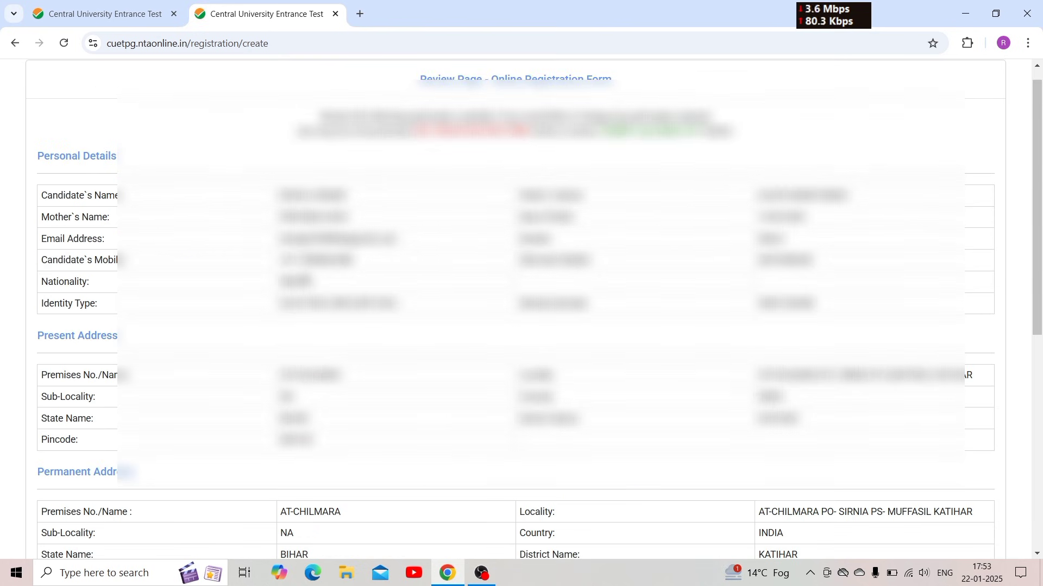
{"action": "scroll", "coordinate": [728, 242], "scroll_direction": "down", "scroll_amount": 1}
{"action": "scroll", "coordinate": [521, 304], "scroll_direction": "down", "scroll_amount": 3}
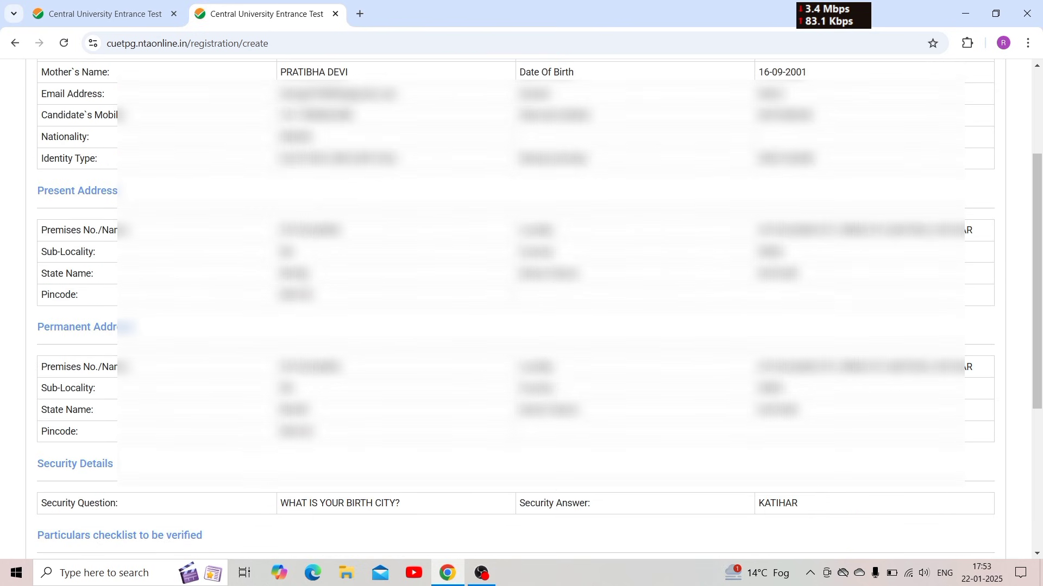
{"action": "scroll", "coordinate": [521, 304], "scroll_direction": "up", "scroll_amount": 1}
{"action": "scroll", "coordinate": [521, 304], "scroll_direction": "down", "scroll_amount": 3}
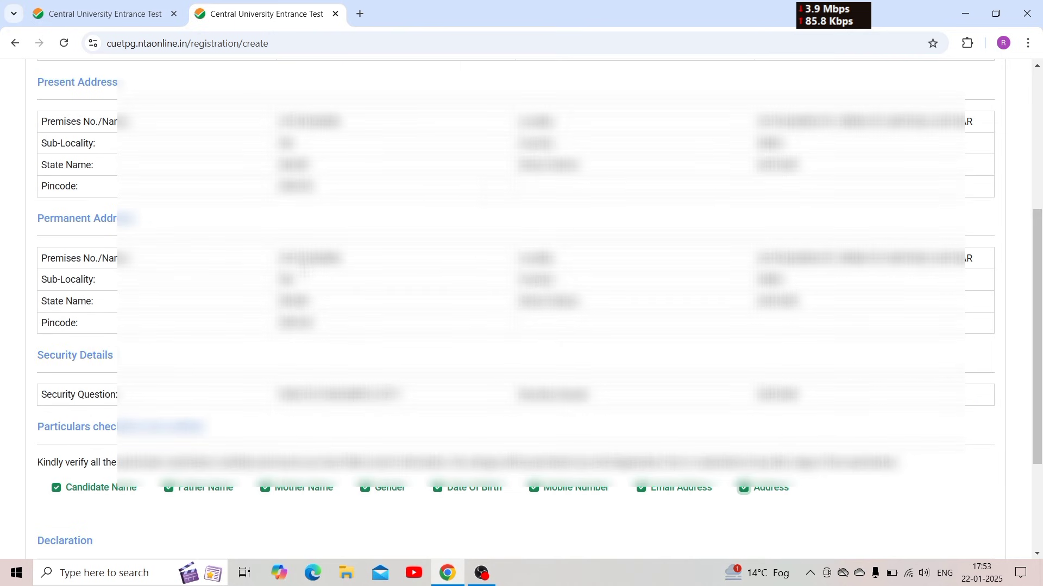
{"action": "scroll", "coordinate": [110, 329], "scroll_direction": "down", "scroll_amount": 3}
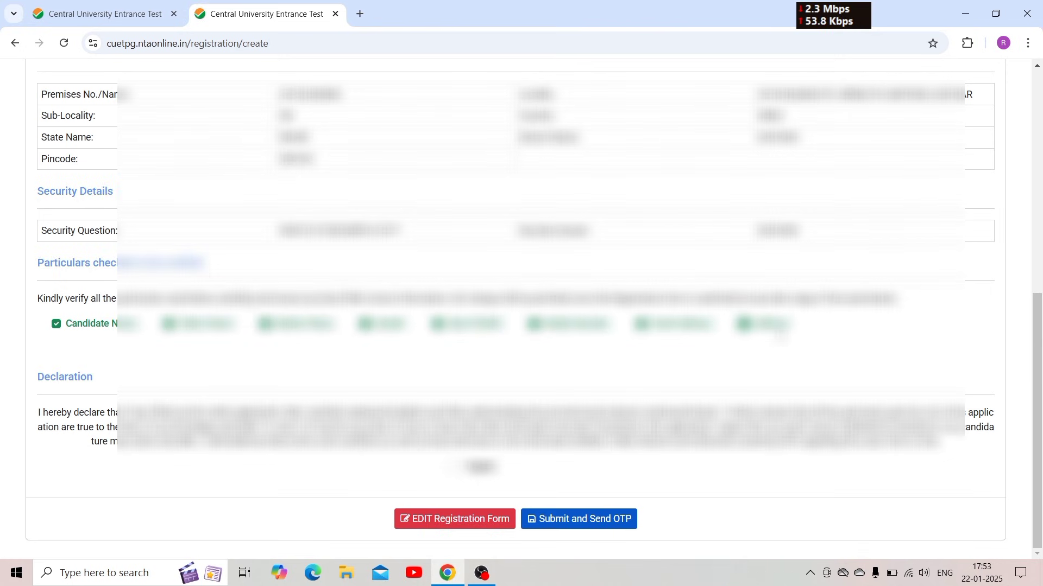
{"action": "left_click", "coordinate": [455, 466]}
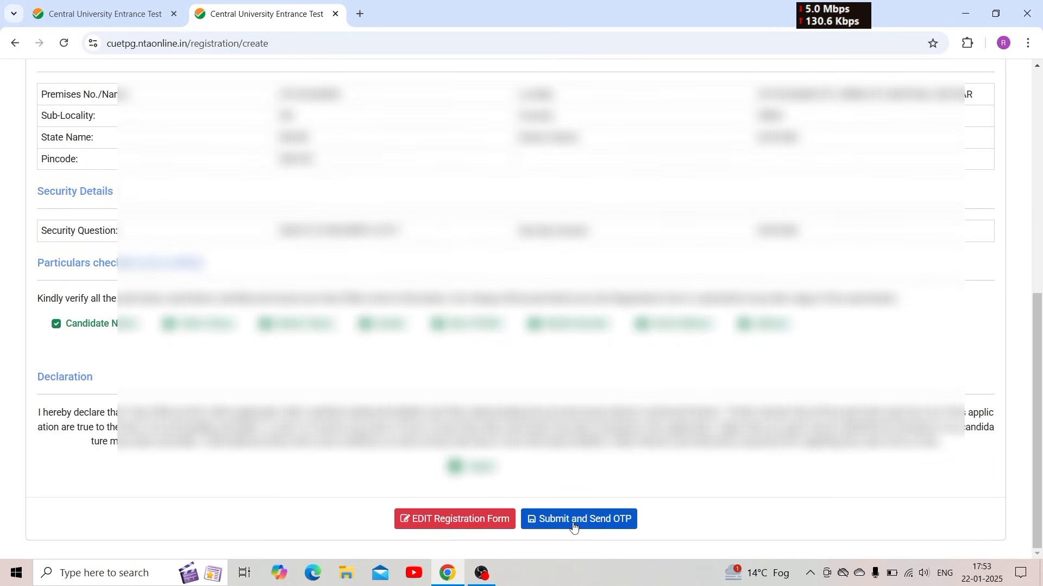
{"action": "left_click", "coordinate": [573, 520]}
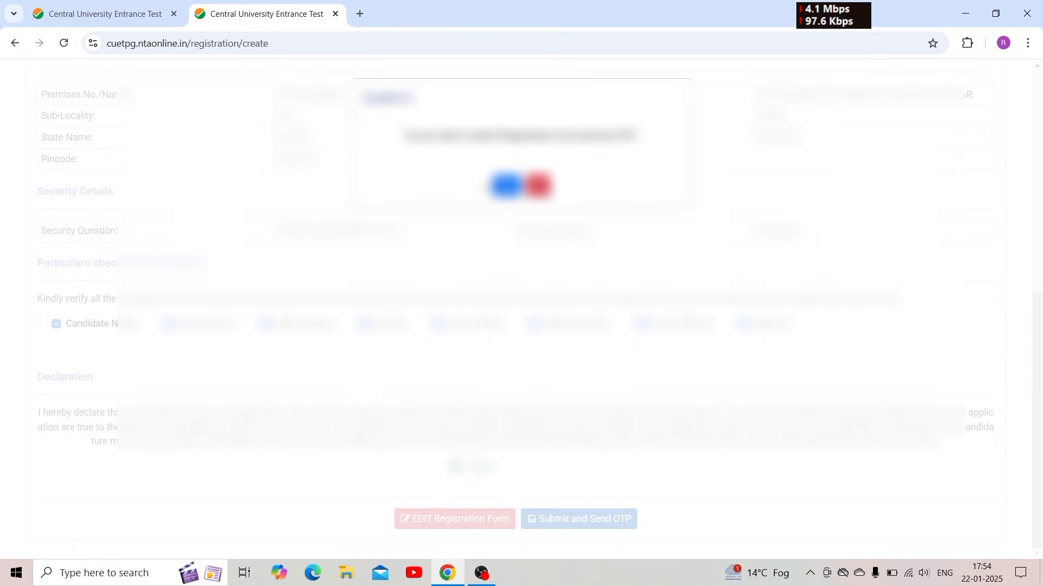
Confirm submission, then verify the registration with the e-mail OTP and the security pin.
{"action": "left_click", "coordinate": [500, 187]}
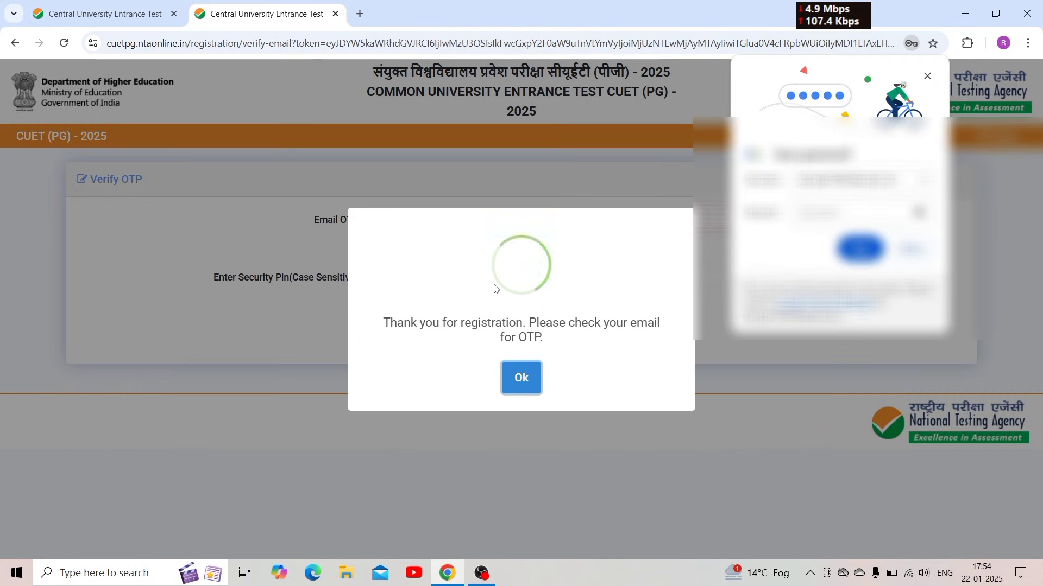
{"action": "left_click", "coordinate": [514, 381]}
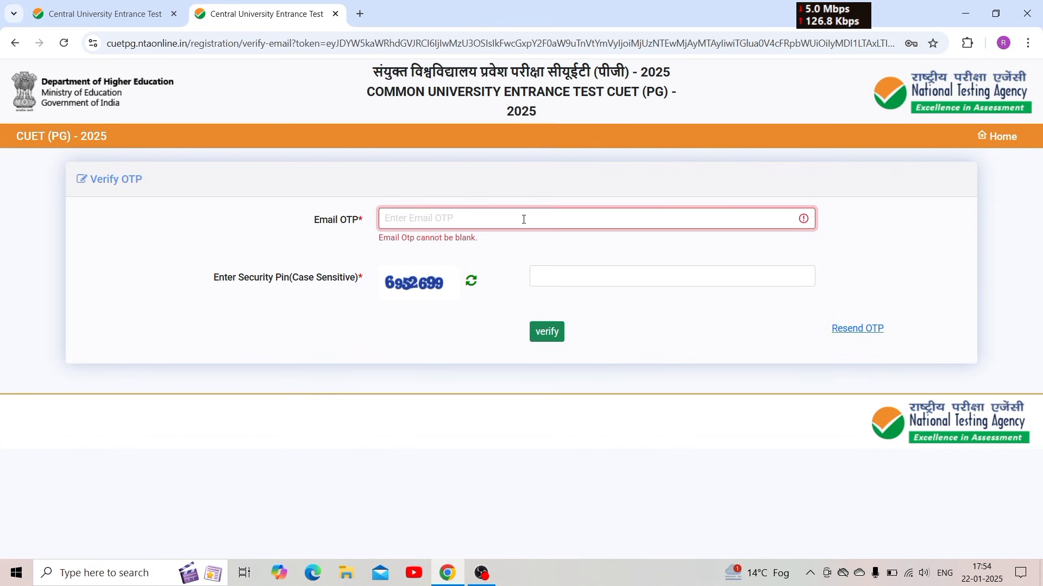
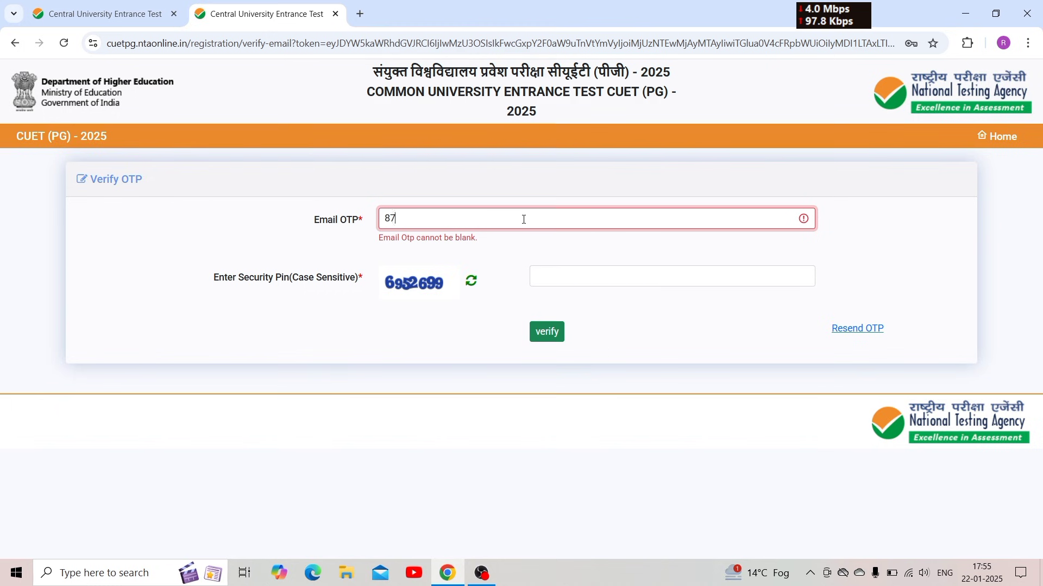
{"action": "left_click", "coordinate": [562, 276]}
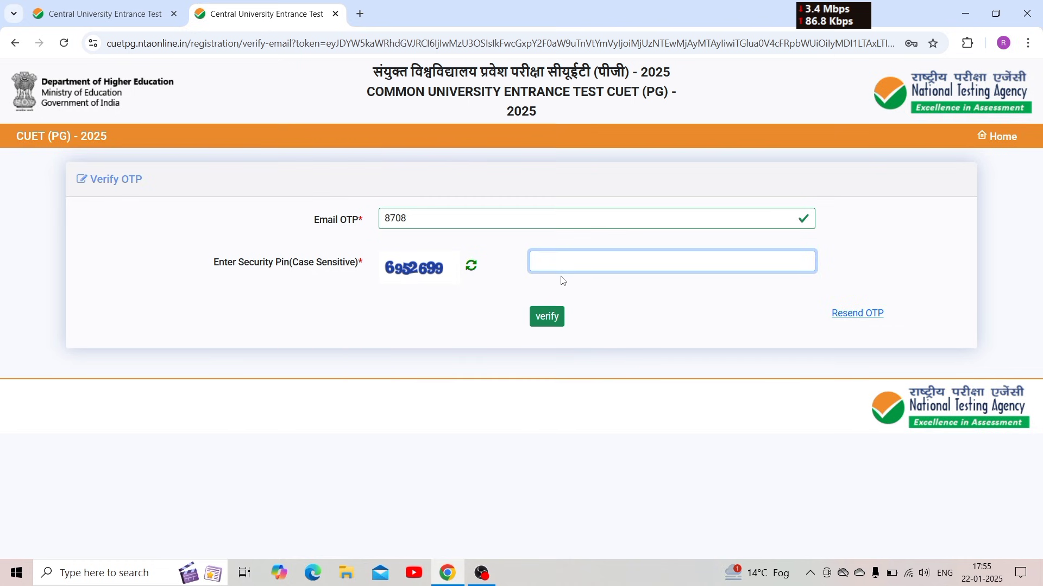
{"action": "left_click", "coordinate": [550, 319]}
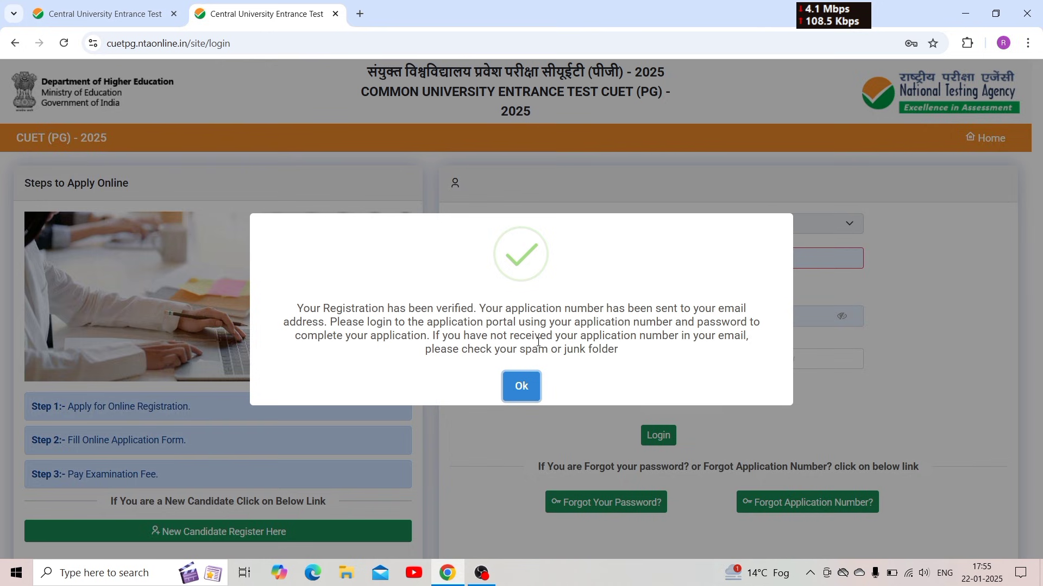
Dismiss the registration-verified message, enter the login security PIN and attempt to log in.
{"action": "left_click", "coordinate": [521, 387]}
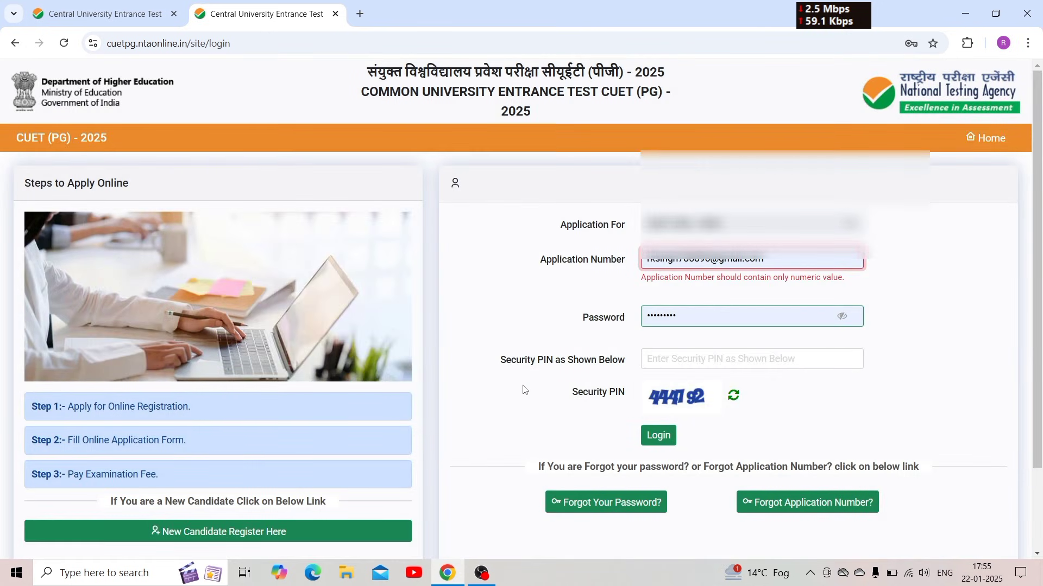
{"action": "scroll", "coordinate": [601, 315], "scroll_direction": "down", "scroll_amount": 1}
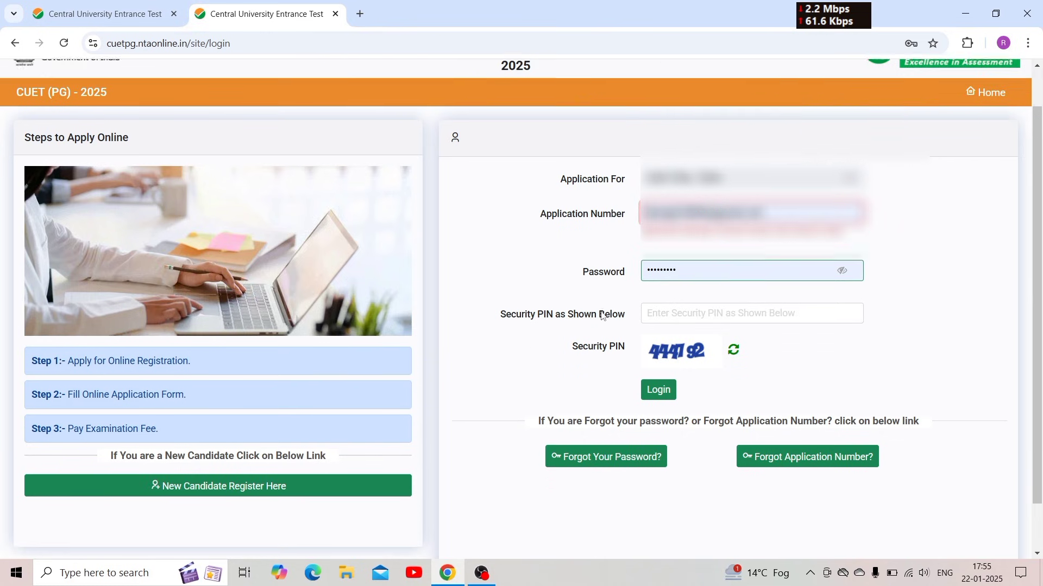
{"action": "scroll", "coordinate": [602, 316], "scroll_direction": "down", "scroll_amount": 1}
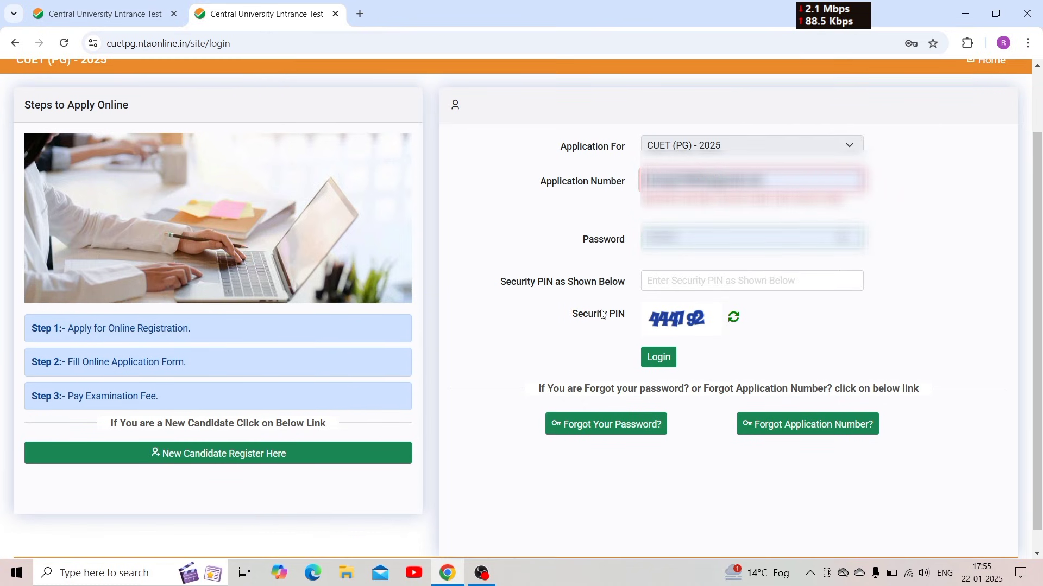
{"action": "left_click", "coordinate": [666, 276]}
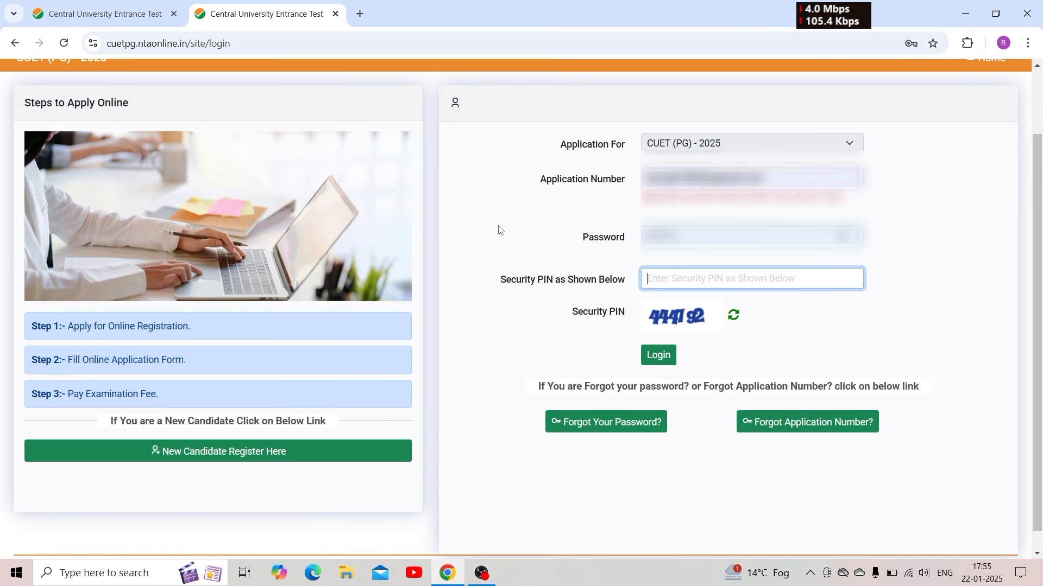
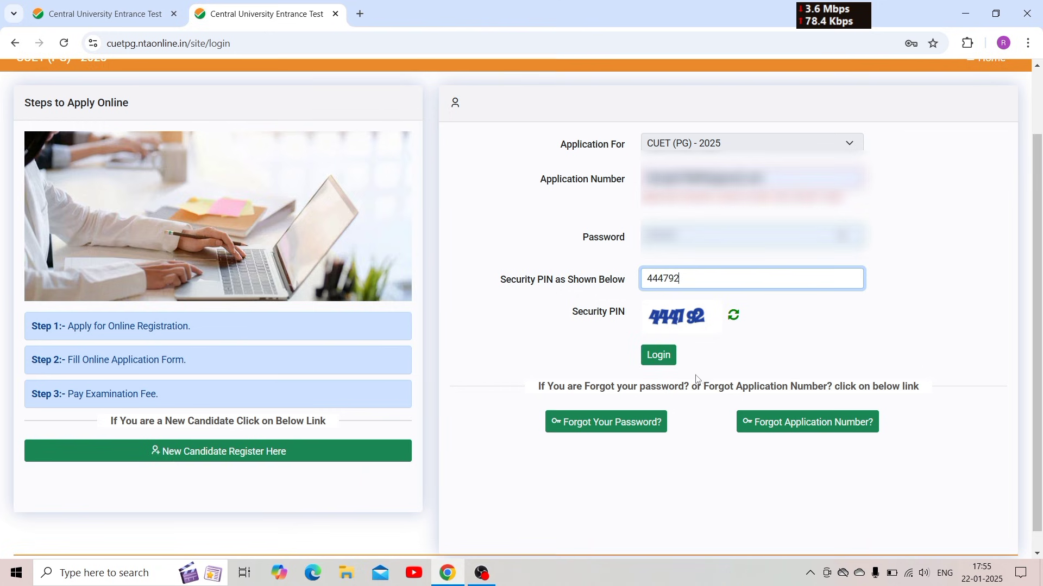
{"action": "left_click", "coordinate": [660, 355]}
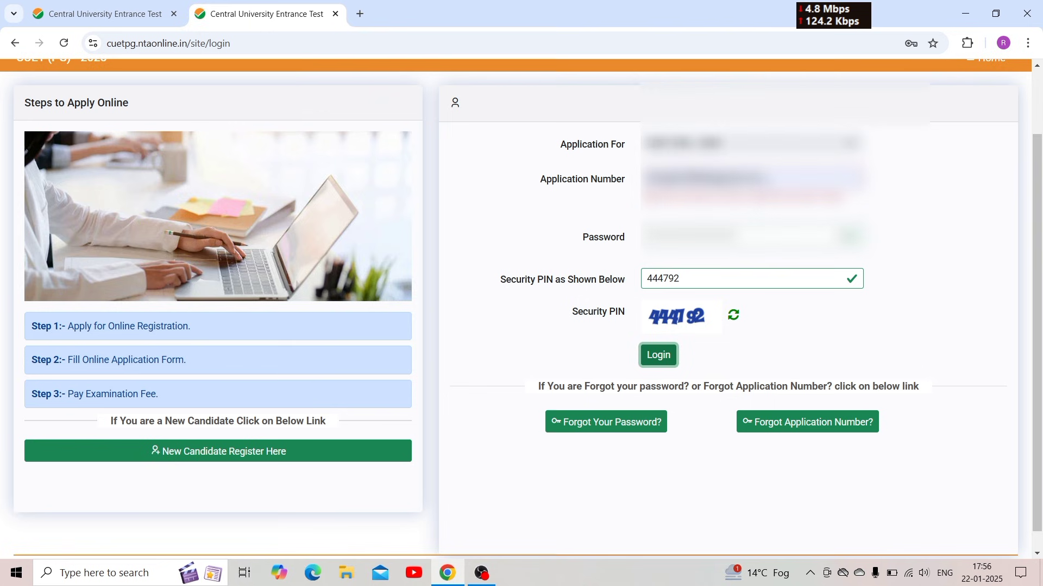
Erase the e-mail from the Application Number field and dismiss the autofill suggestions.
{"action": "key", "text": "BackSpace"}
{"action": "key", "text": "BackSpace"}
{"action": "key", "text": "BackSpace"}
{"action": "key", "text": "BackSpace"}
{"action": "key", "text": "BackSpace"}
{"action": "key", "text": "BackSpace"}
{"action": "key", "text": "BackSpace"}
{"action": "key", "text": "BackSpace"}
{"action": "key", "text": "BackSpace"}
{"action": "key", "text": "BackSpace"}
{"action": "key", "text": "BackSpace"}
{"action": "key", "text": "BackSpace"}
{"action": "key", "text": "BackSpace"}
{"action": "key", "text": "BackSpace"}
{"action": "key", "text": "BackSpace"}
{"action": "key", "text": "BackSpace"}
{"action": "key", "text": "BackSpace"}
{"action": "key", "text": "BackSpace"}
{"action": "key", "text": "BackSpace"}
{"action": "key", "text": "BackSpace"}
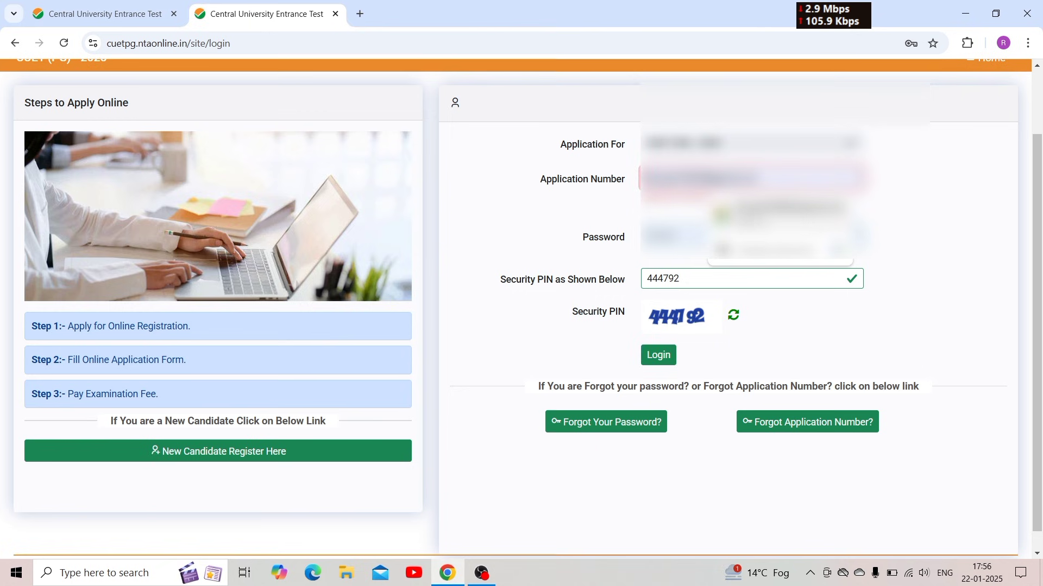
{"action": "left_click", "coordinate": [780, 213]}
{"action": "key", "text": "BackSpace"}
{"action": "key", "text": "BackSpace"}
{"action": "key", "text": "BackSpace"}
{"action": "key", "text": "BackSpace"}
{"action": "key", "text": "BackSpace"}
{"action": "key", "text": "BackSpace"}
{"action": "key", "text": "BackSpace"}
{"action": "key", "text": "BackSpace"}
{"action": "key", "text": "BackSpace"}
{"action": "key", "text": "BackSpace"}
{"action": "key", "text": "BackSpace"}
{"action": "key", "text": "BackSpace"}
{"action": "key", "text": "BackSpace"}
{"action": "key", "text": "BackSpace"}
{"action": "key", "text": "BackSpace"}
{"action": "key", "text": "BackSpace"}
{"action": "key", "text": "BackSpace"}
{"action": "key", "text": "BackSpace"}
{"action": "key", "text": "BackSpace"}
{"action": "key", "text": "BackSpace"}
{"action": "key", "text": "BackSpace"}
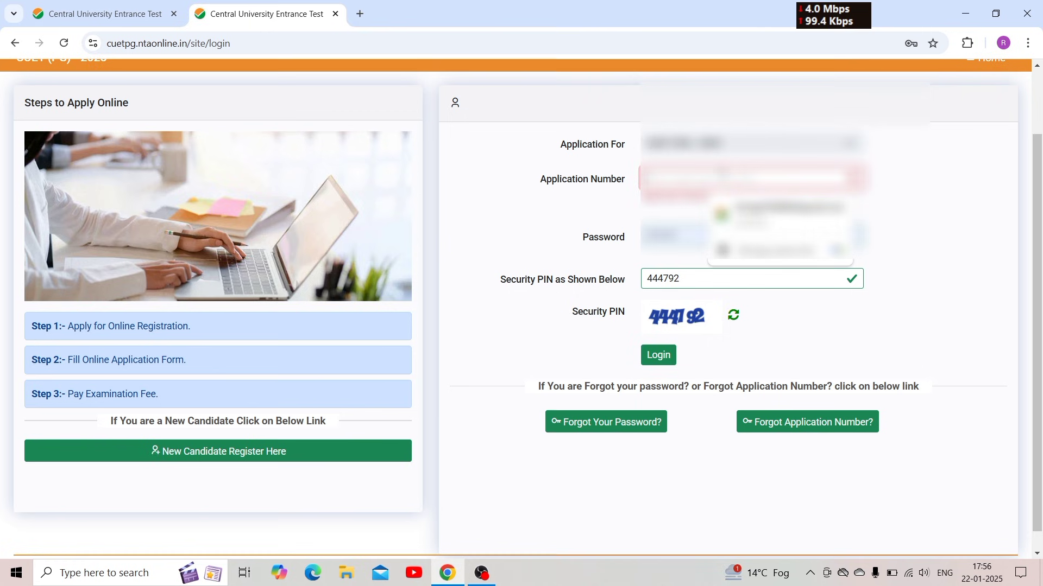
{"action": "left_click", "coordinate": [980, 202]}
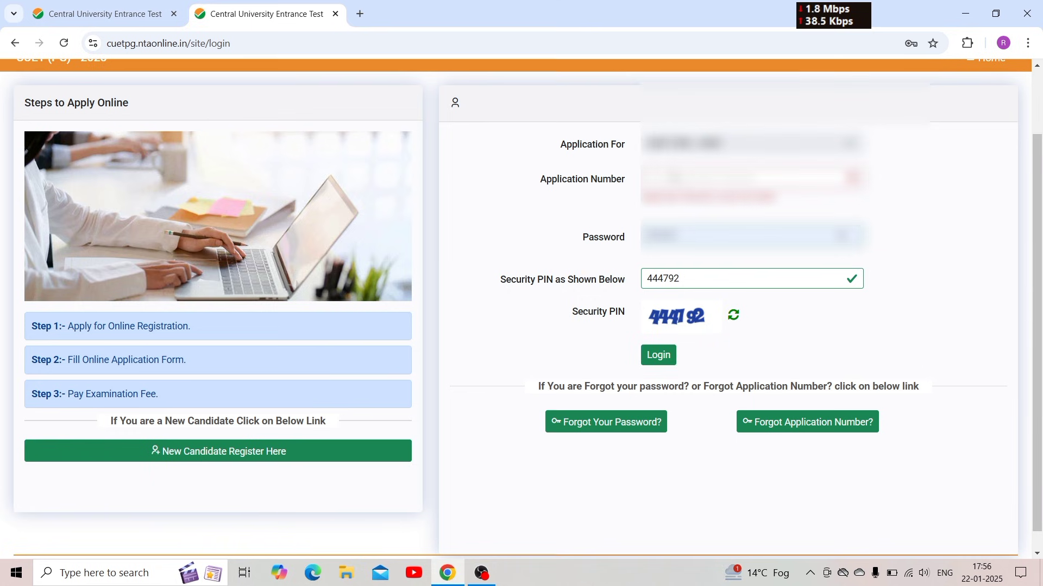
Enter the application number, refresh the captcha, type the new security PIN and log in.
{"action": "left_click", "coordinate": [675, 178]}
{"action": "type", "text": "************"}
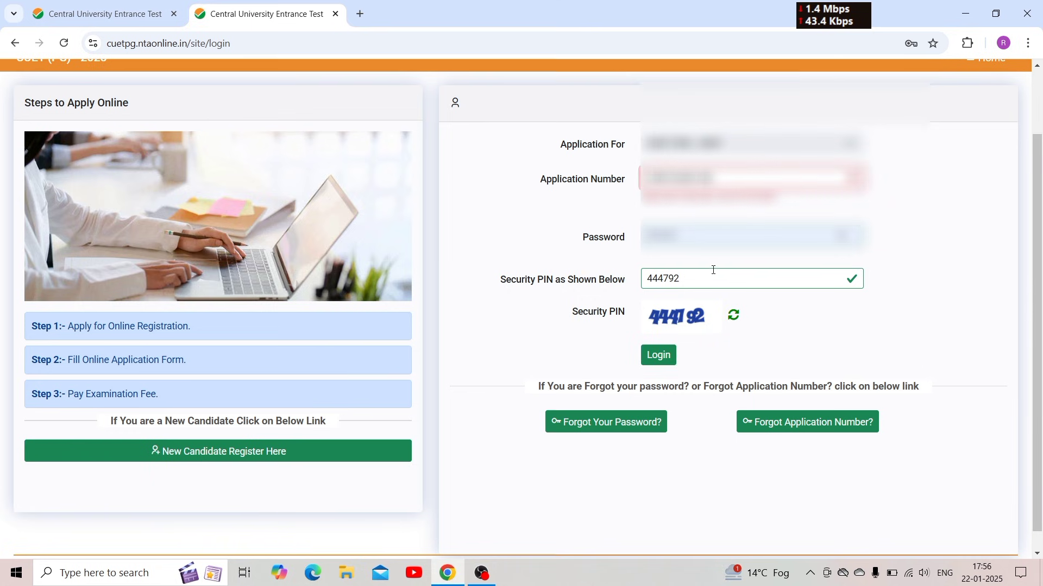
{"action": "left_click", "coordinate": [730, 320]}
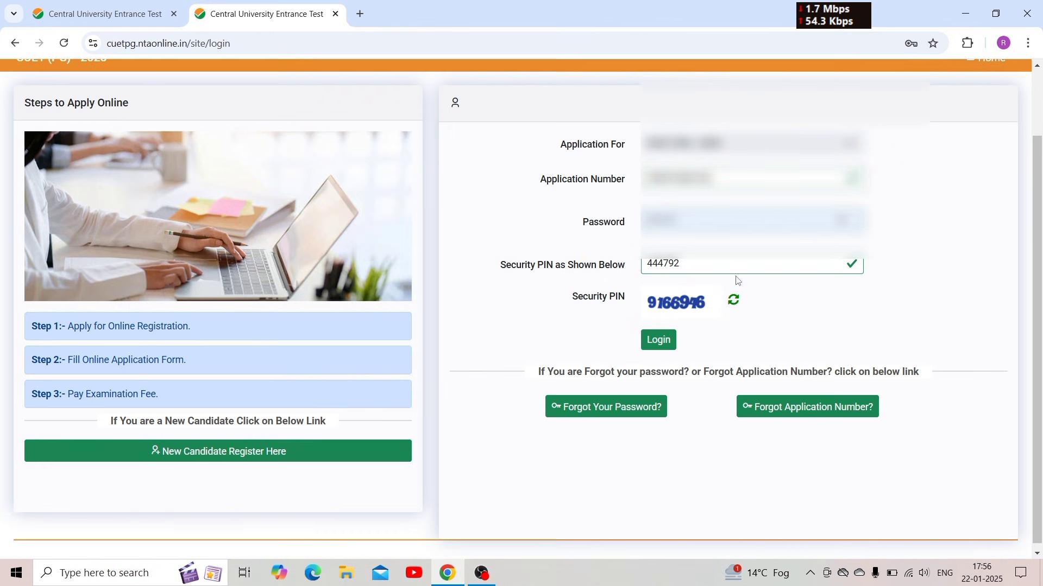
{"action": "left_click", "coordinate": [722, 263]}
{"action": "key", "text": "BackSpace"}
{"action": "key", "text": "BackSpace"}
{"action": "key", "text": "BackSpace"}
{"action": "key", "text": "BackSpace"}
{"action": "key", "text": "BackSpace"}
{"action": "key", "text": "BackSpace"}
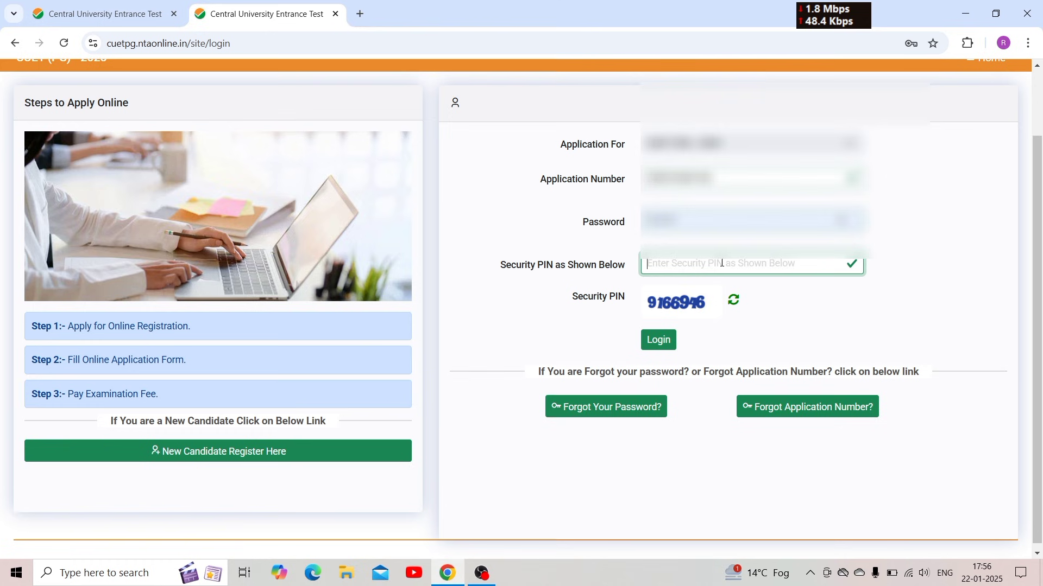
{"action": "type", "text": "9166"}
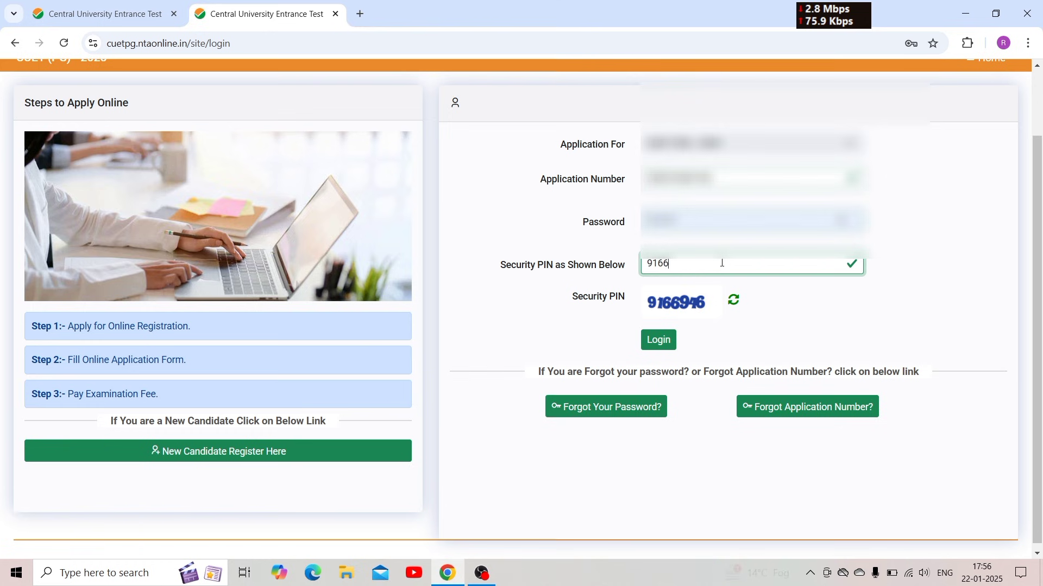
{"action": "type", "text": "946"}
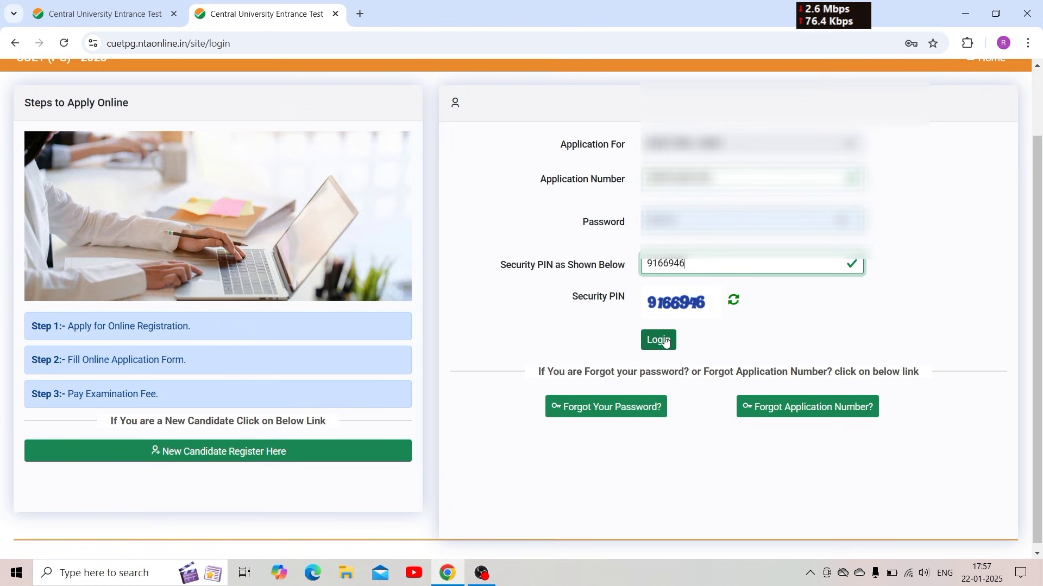
{"action": "left_click", "coordinate": [665, 340]}
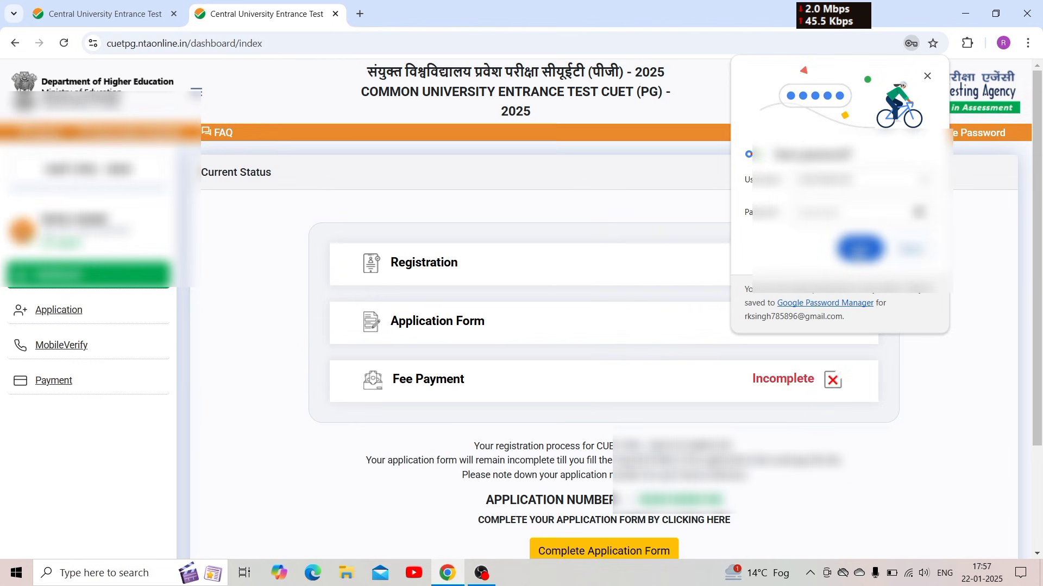
Close Chrome's save-password prompt and scroll down to view the dashboard status cards.
{"action": "left_click", "coordinate": [860, 249]}
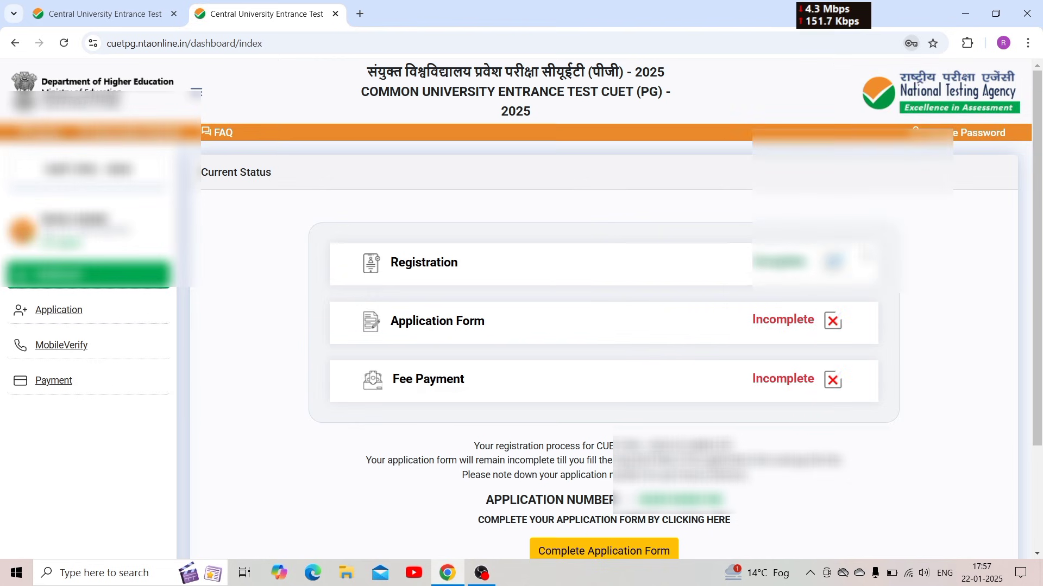
{"action": "scroll", "coordinate": [679, 336], "scroll_direction": "down", "scroll_amount": 1}
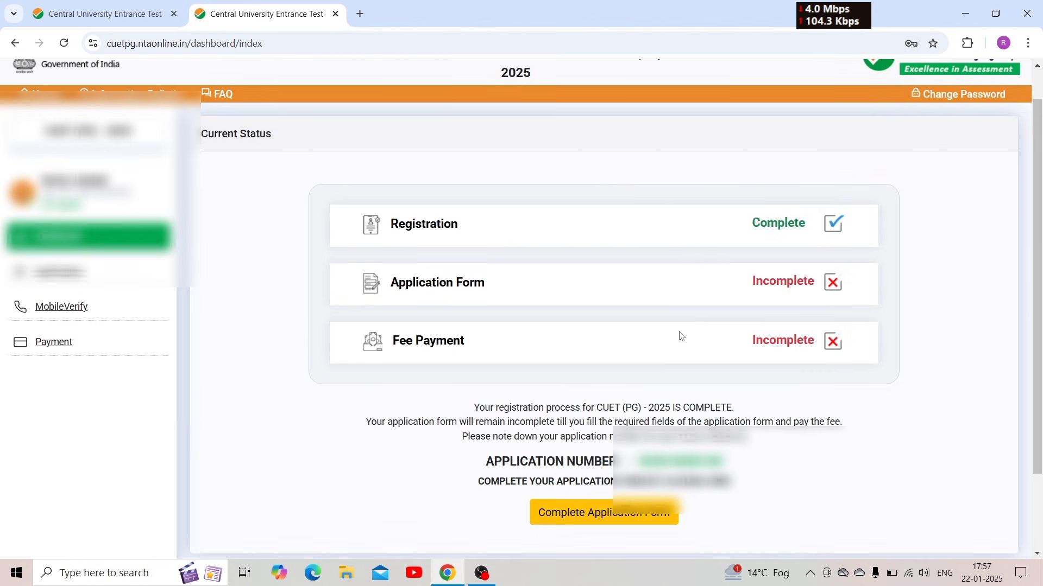